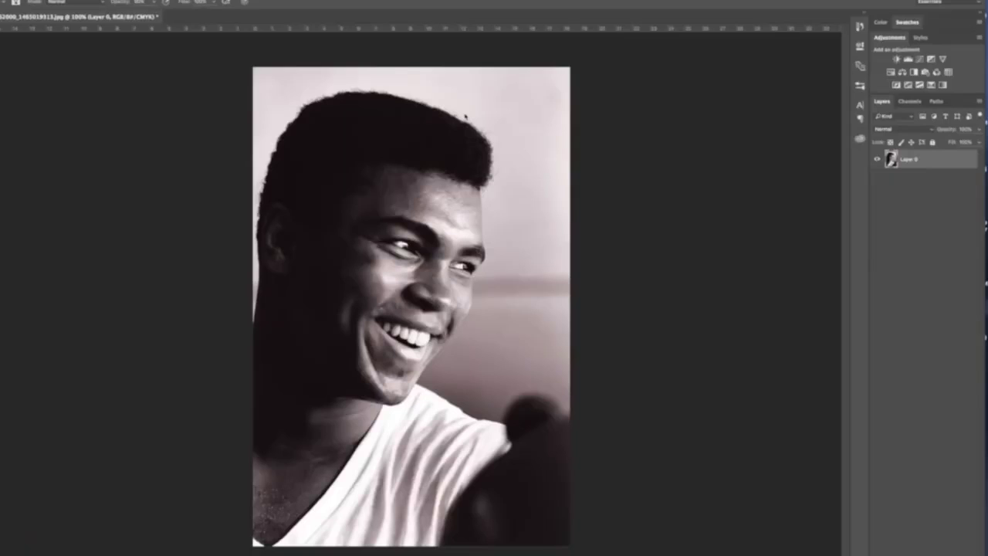
Create a new blank International Paper-sized document
key(ctrl+n)
click(464, 148)
click(473, 115)
click(595, 135)
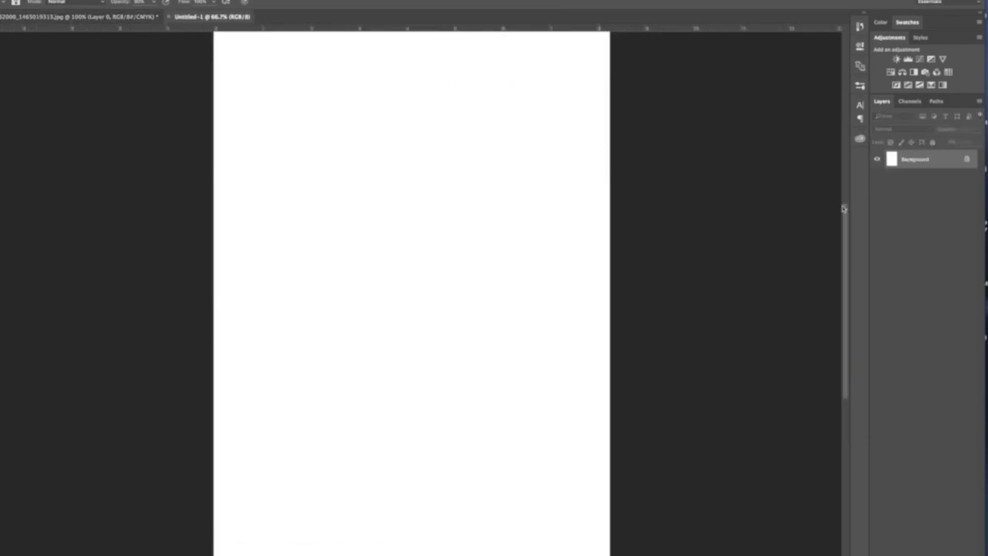
key(f)
key(f)
key(f)
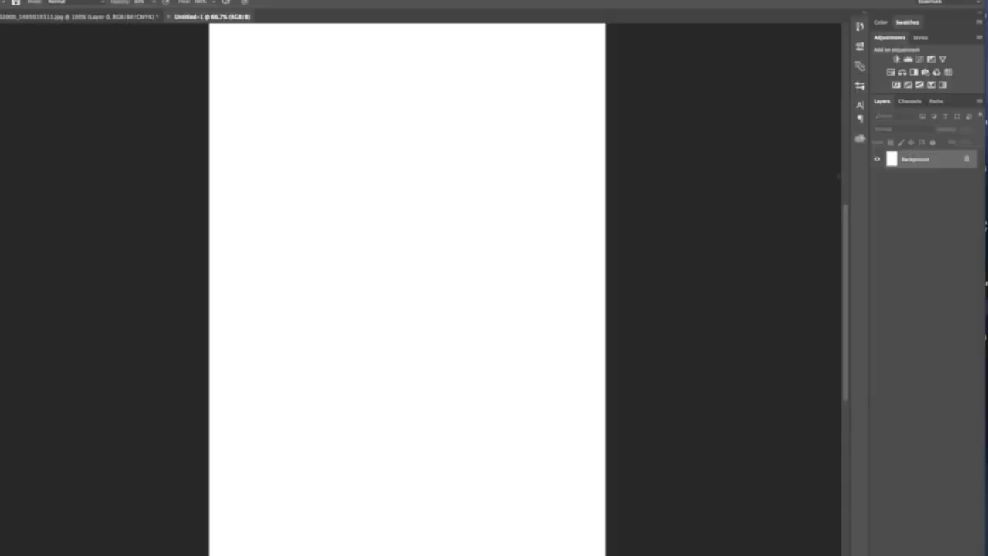
Unlock the portrait layer, add a Black & White adjustment and invert it to a negative
click(966, 159)
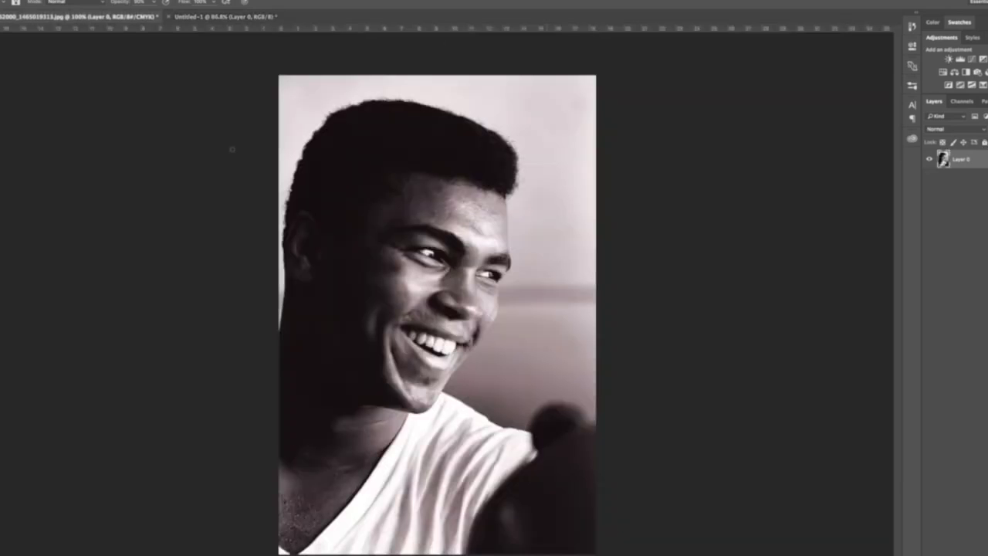
click(965, 72)
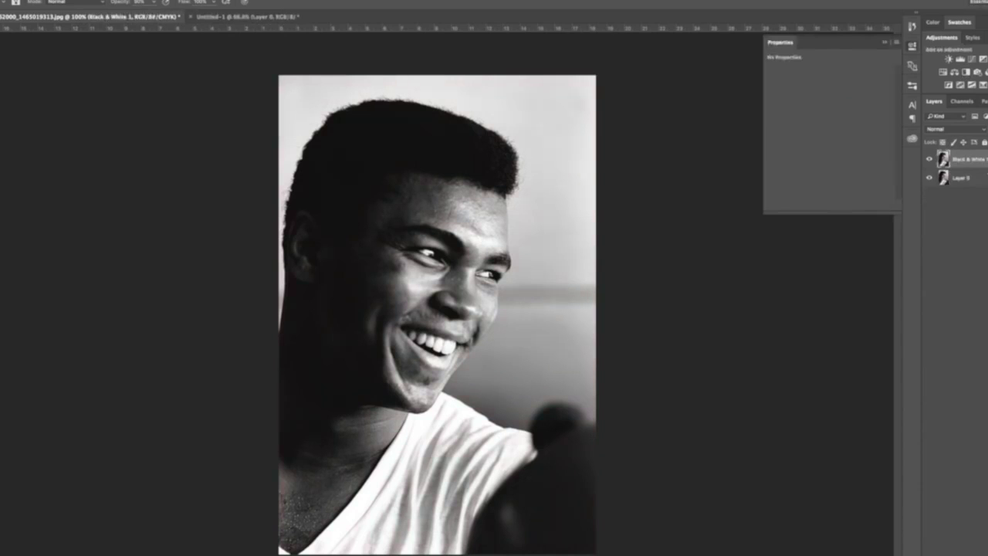
click(885, 44)
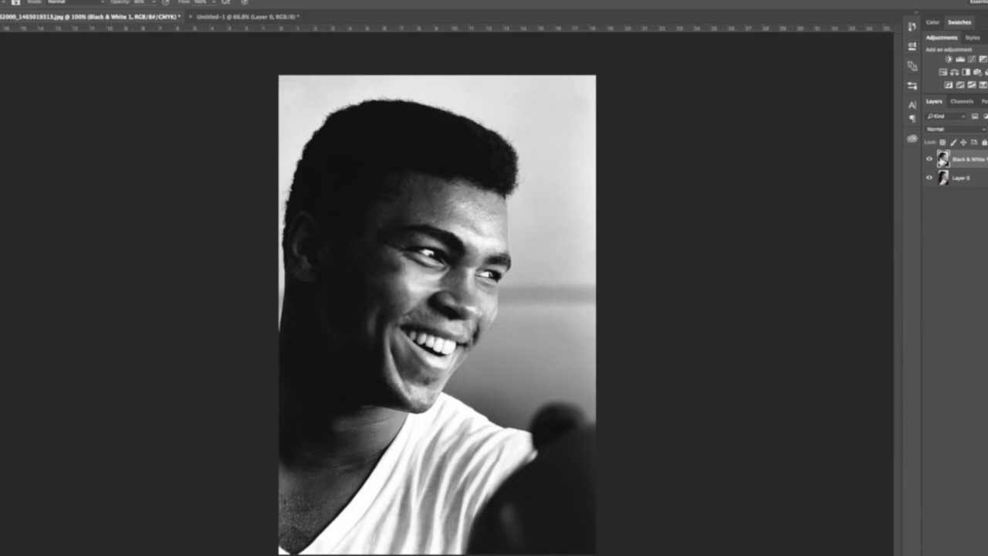
key(ctrl+i)
Define the inverted portrait as a new brush preset
click(46, 2)
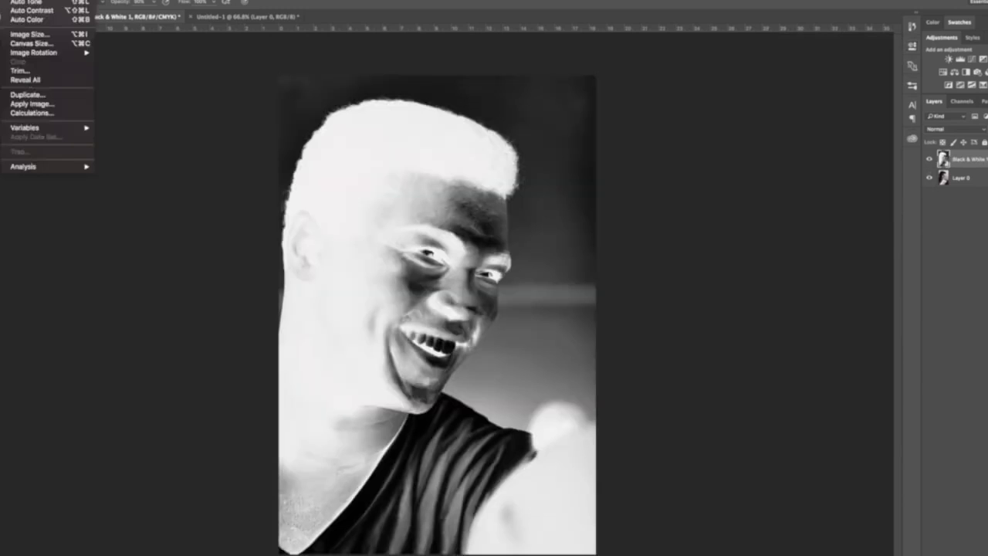
click(61, 198)
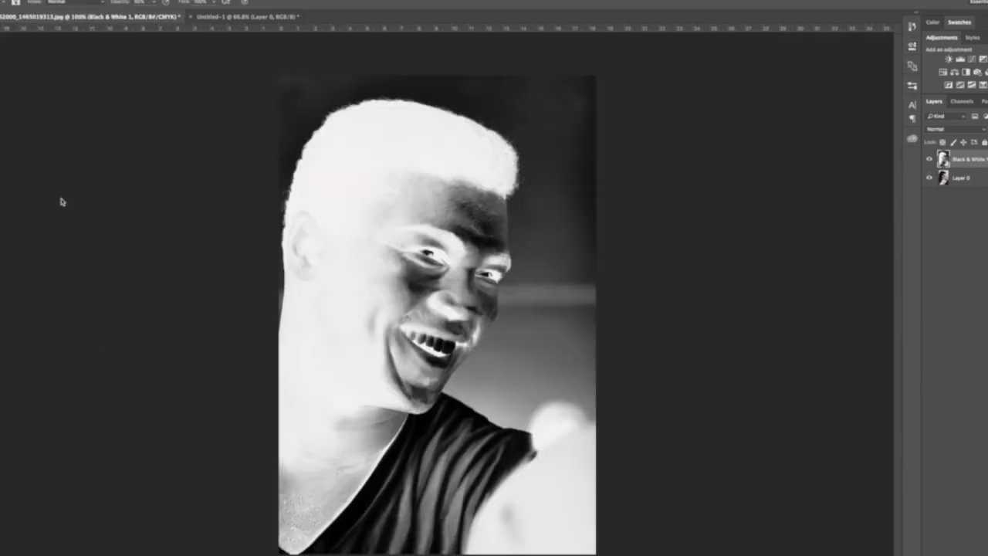
text(m-ali-)
key(Return)
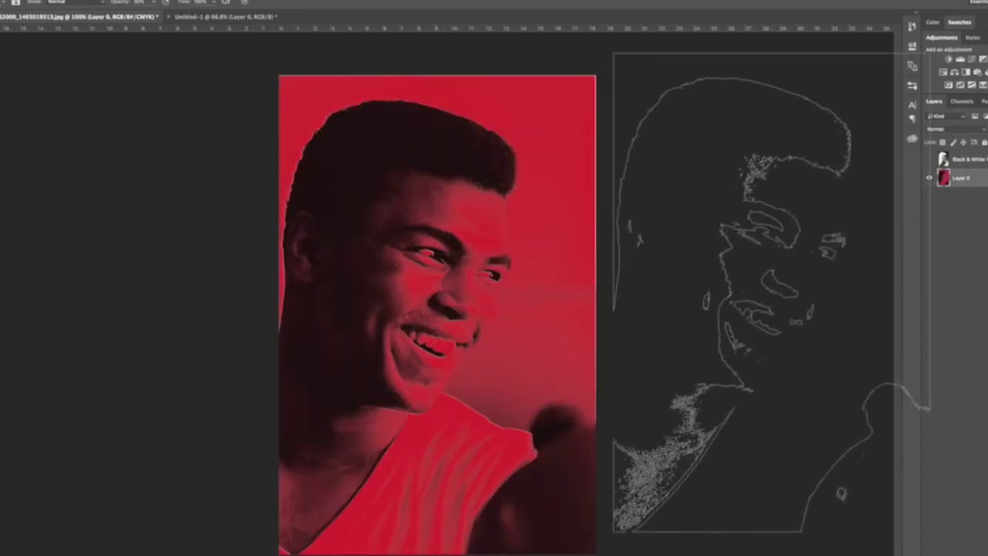
Place the boxing photo in the blank document, scaled to page width, with a layer mask
click(209, 16)
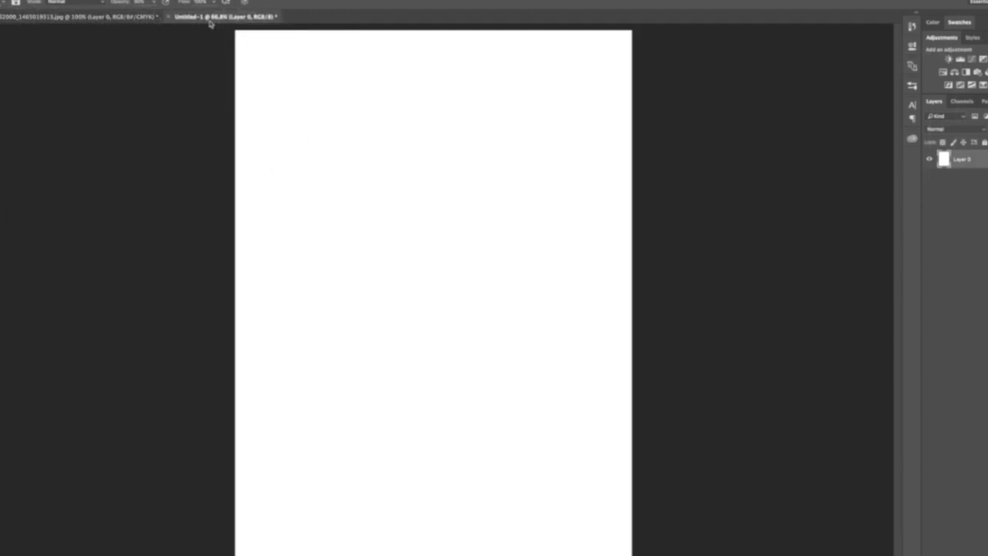
drag(757, 92, 551, 363)
drag(609, 89, 644, 28)
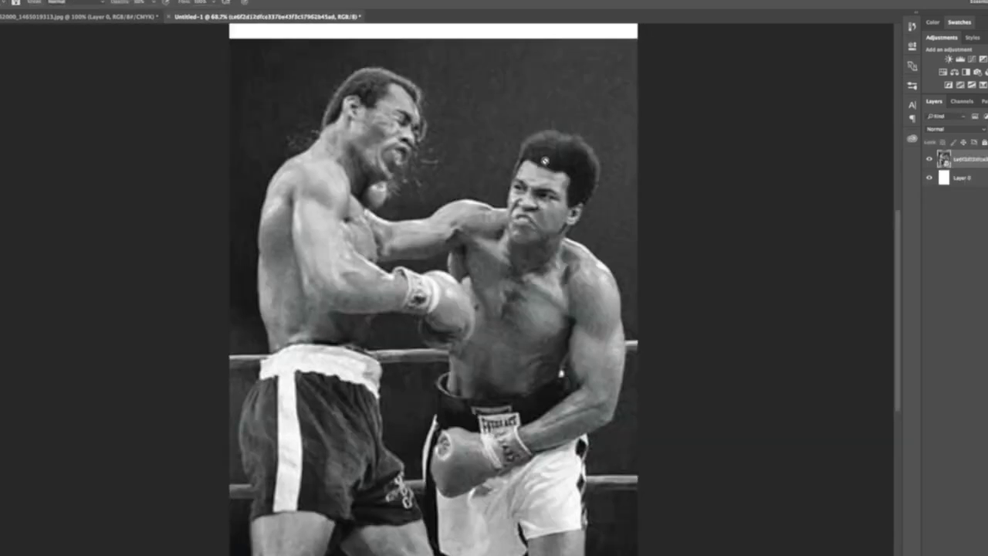
key(Return)
right_click(961, 159)
click(919, 284)
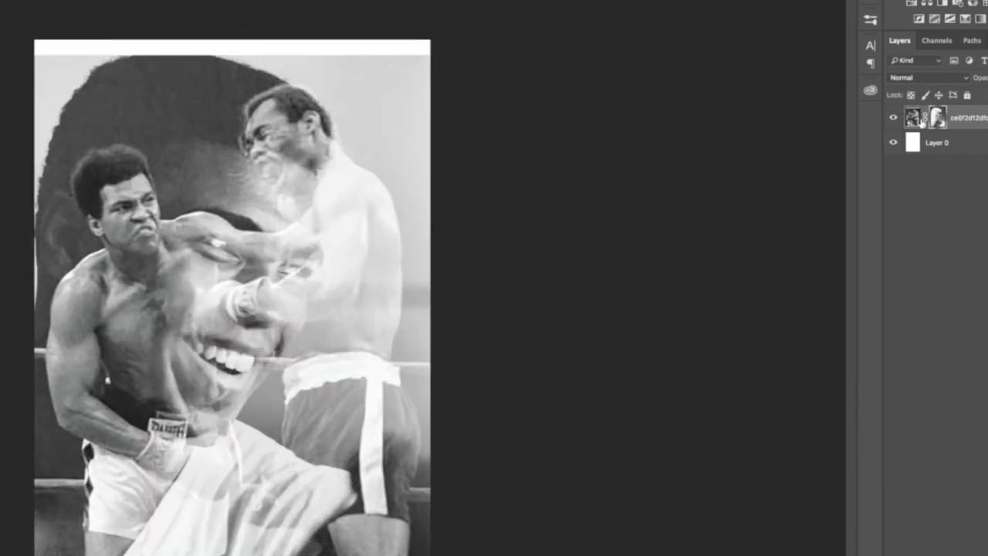
Stretch the boxing photo taller and darken its midtones with Levels
key(ctrl+t)
drag(233, 40, 233, 46)
key(Return)
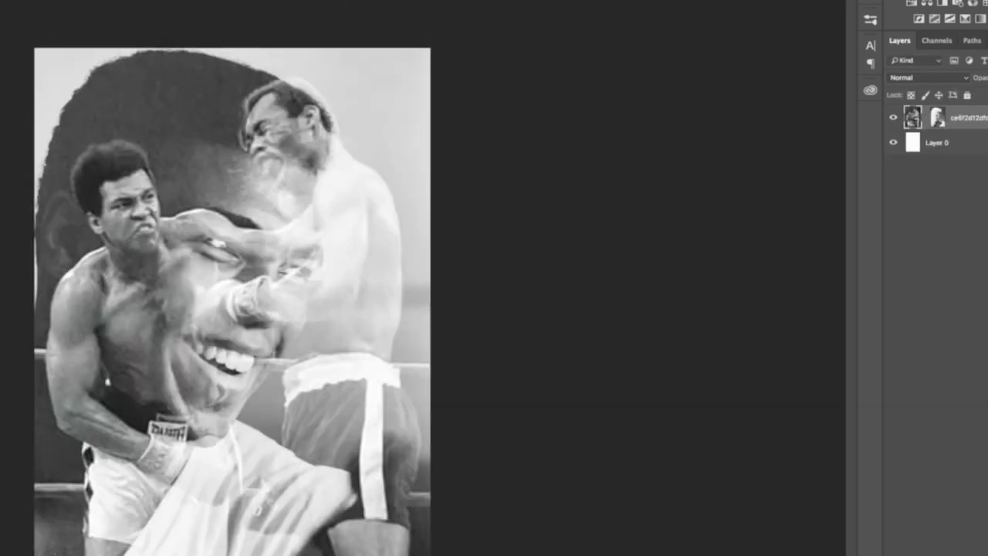
drag(823, 146, 851, 145)
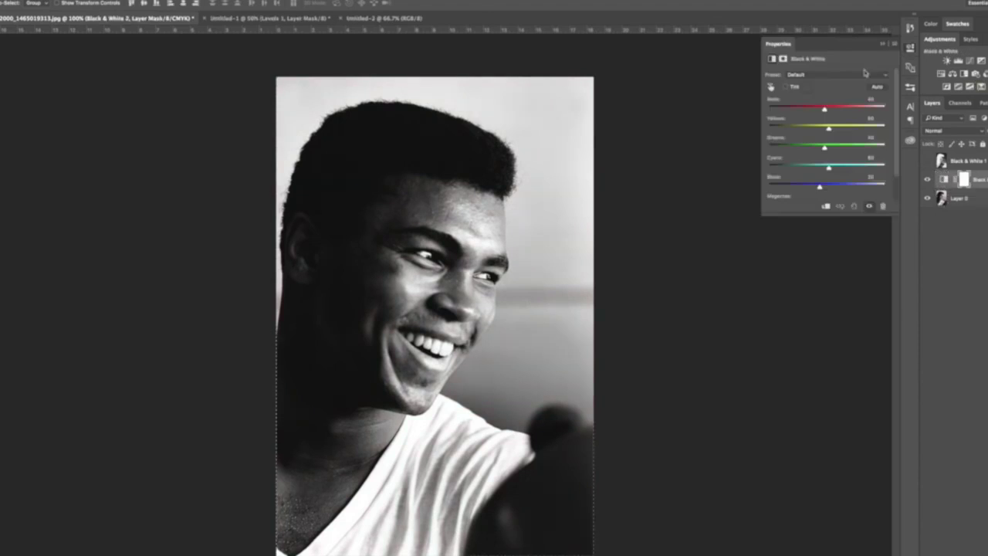
Paste the portrait into the second document, enlarged with its top aligned to the page
click(384, 18)
key(ctrl+v)
key(ctrl+minus)
key(ctrl+t)
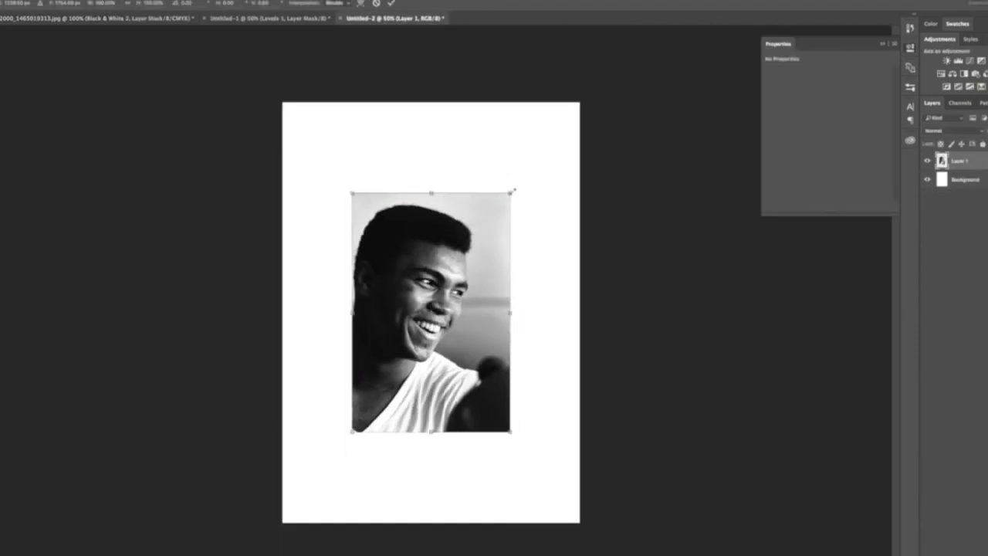
drag(509, 193, 551, 118)
drag(427, 174, 427, 166)
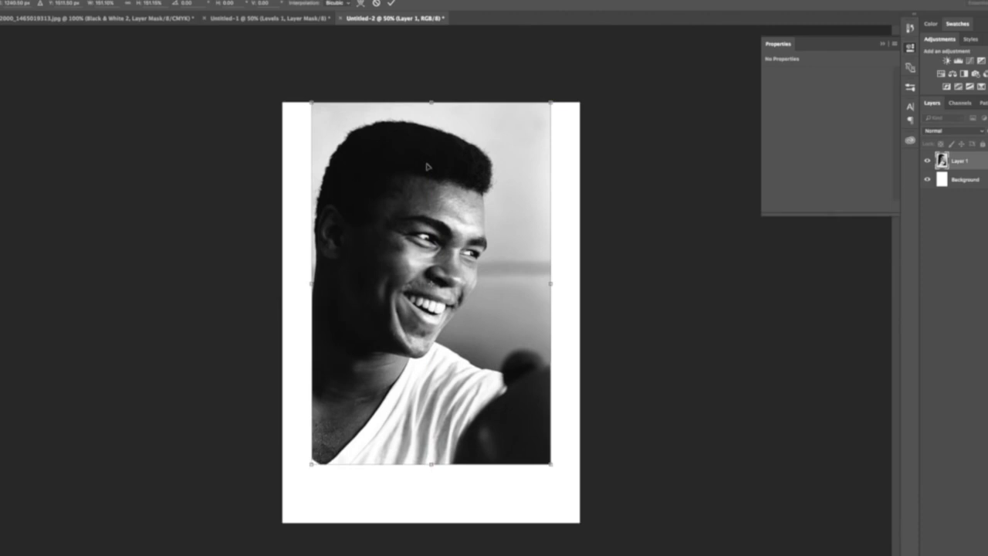
key(Return)
Place the knockout ring photo, unlock the background and give the ring photo a layer mask
drag(662, 44, 361, 403)
key(Return)
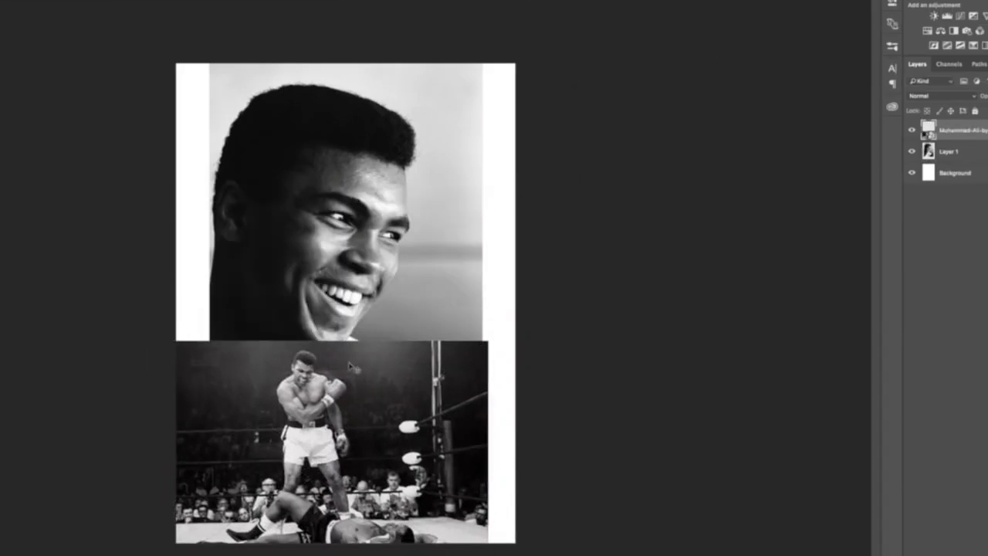
scroll(347, 308, down, 1)
click(977, 173)
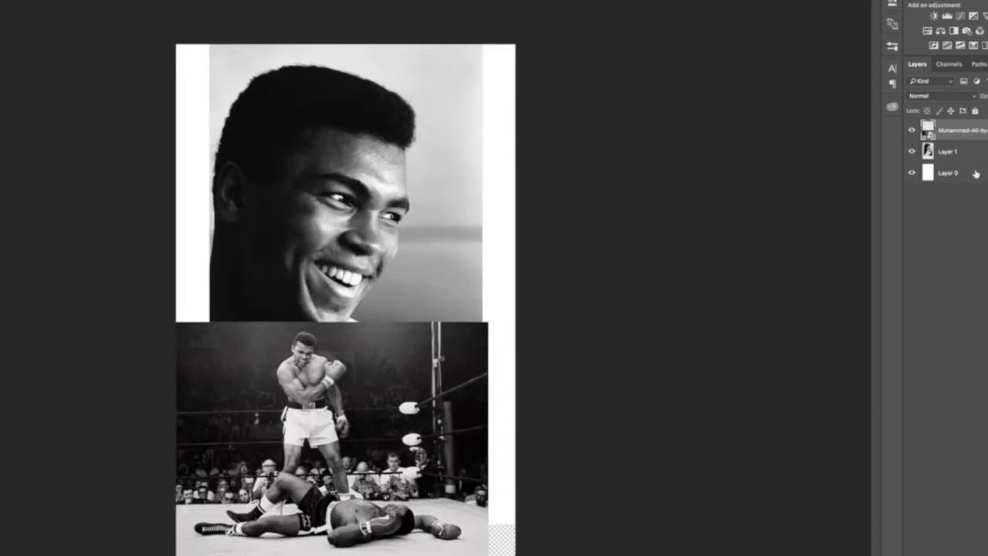
click(962, 133)
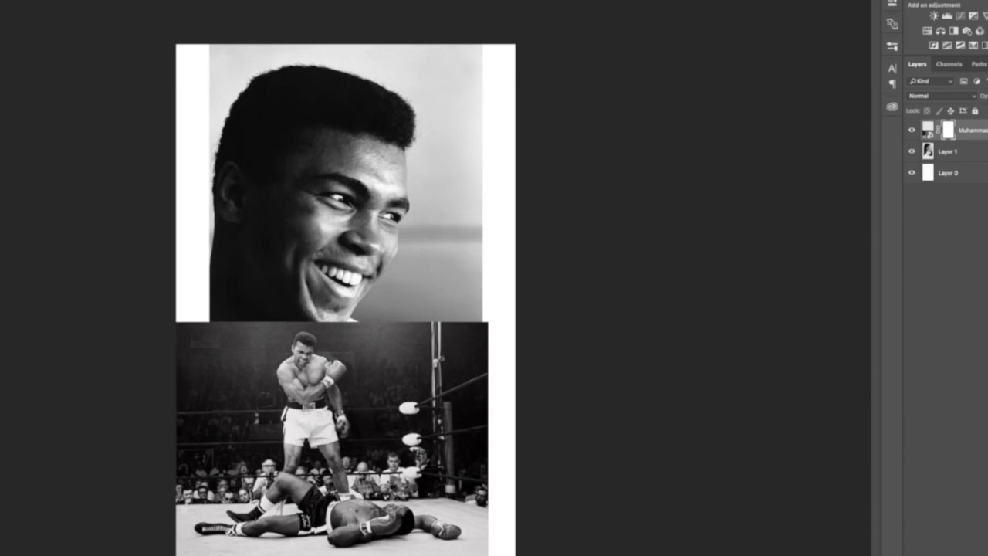
Raise the ring photo and mask its top and left edges softly into the portrait
drag(310, 410, 312, 394)
mouse_move(462, 315)
mouse_down()
mouse_move(409, 363)
mouse_move(459, 456)
mouse_up()
mouse_move(272, 292)
mouse_down()
mouse_move(463, 382)
mouse_move(440, 455)
mouse_move(471, 509)
mouse_move(470, 540)
mouse_up()
mouse_move(162, 535)
mouse_down()
mouse_move(160, 463)
mouse_move(177, 362)
mouse_up()
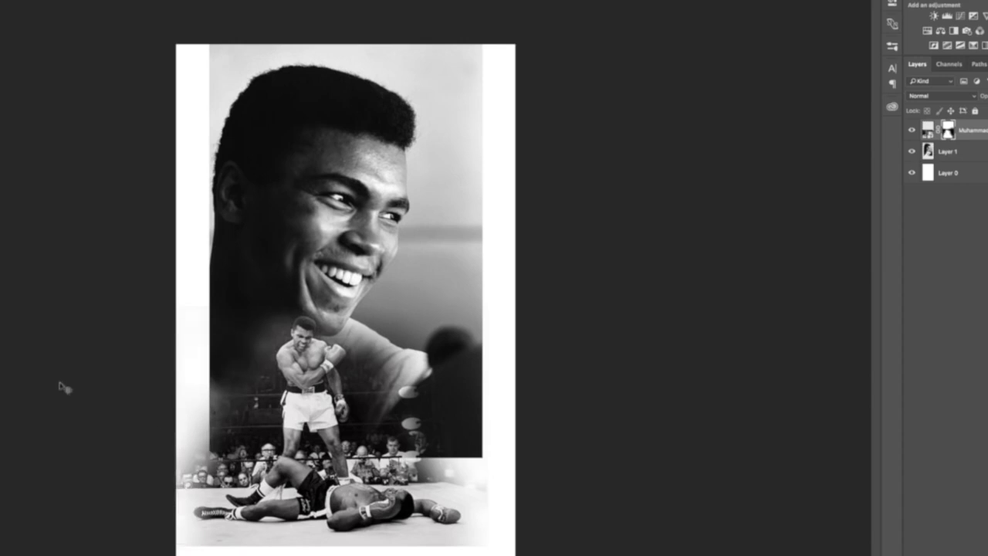
Enlarge the ring photo and fade the left part of the crowd into white
key(ctrl+t)
drag(137, 293, 139, 272)
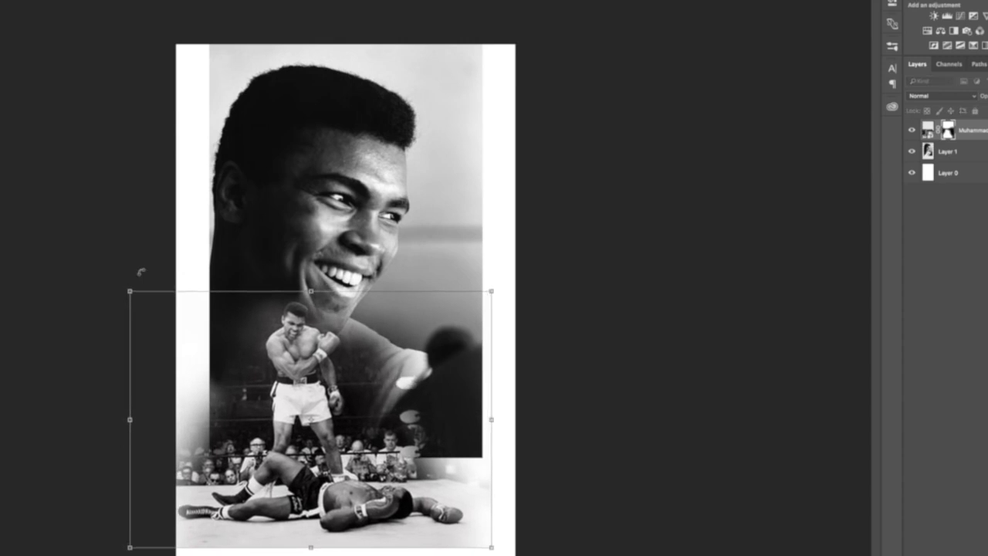
key(Return)
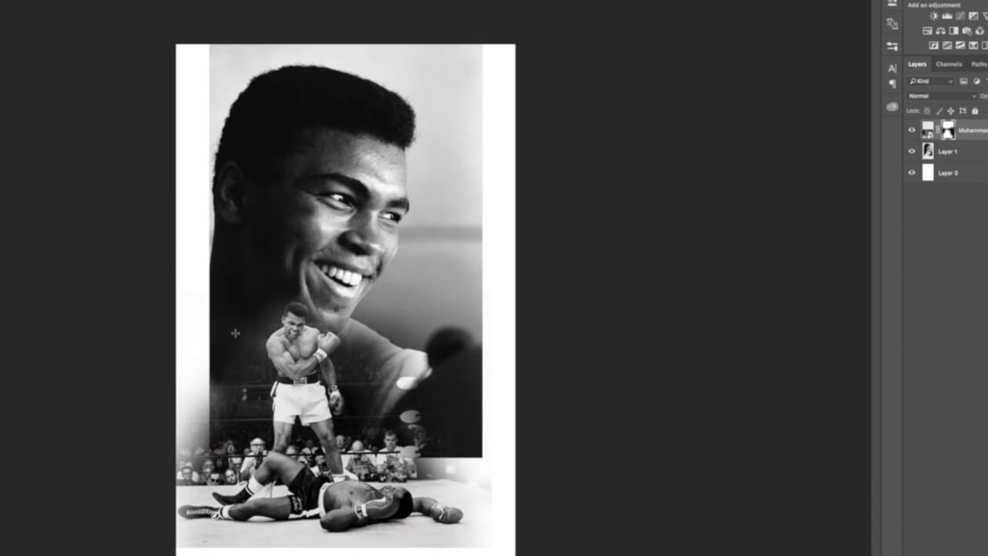
drag(216, 421, 179, 510)
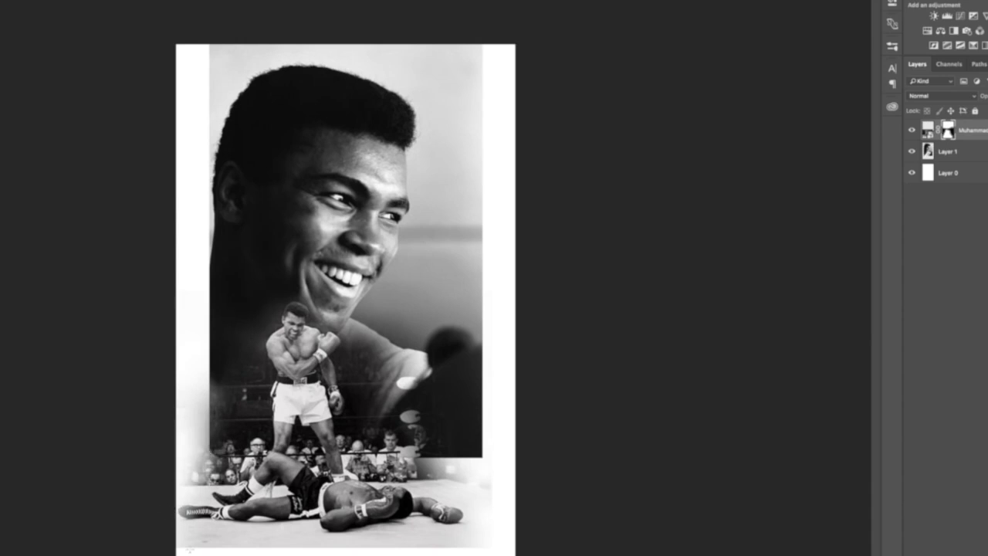
Try enlarging the portrait layer with Free Transform, then cancel the resize
click(964, 152)
key(ctrl+t)
drag(209, 44, 198, 34)
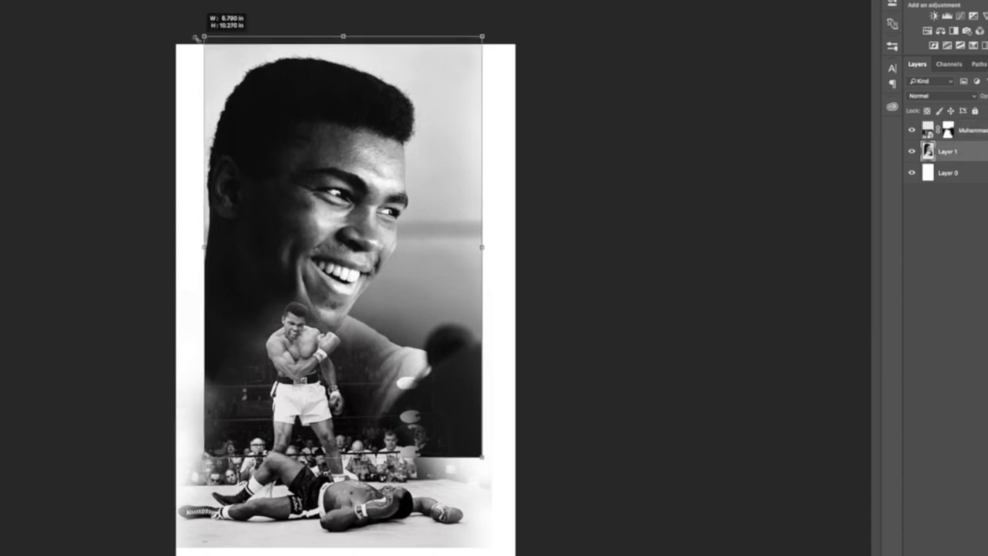
drag(197, 457, 196, 464)
drag(306, 405, 305, 401)
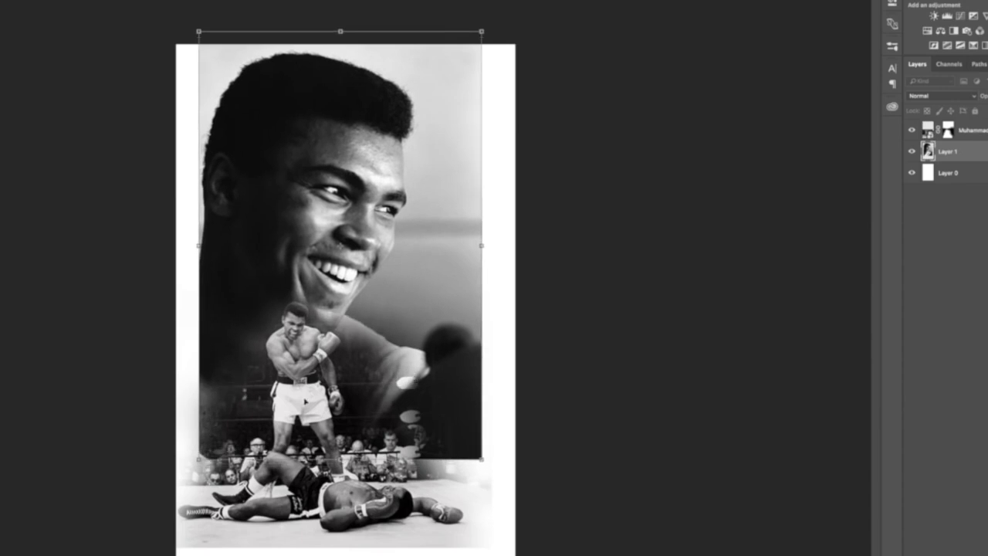
drag(199, 32, 196, 23)
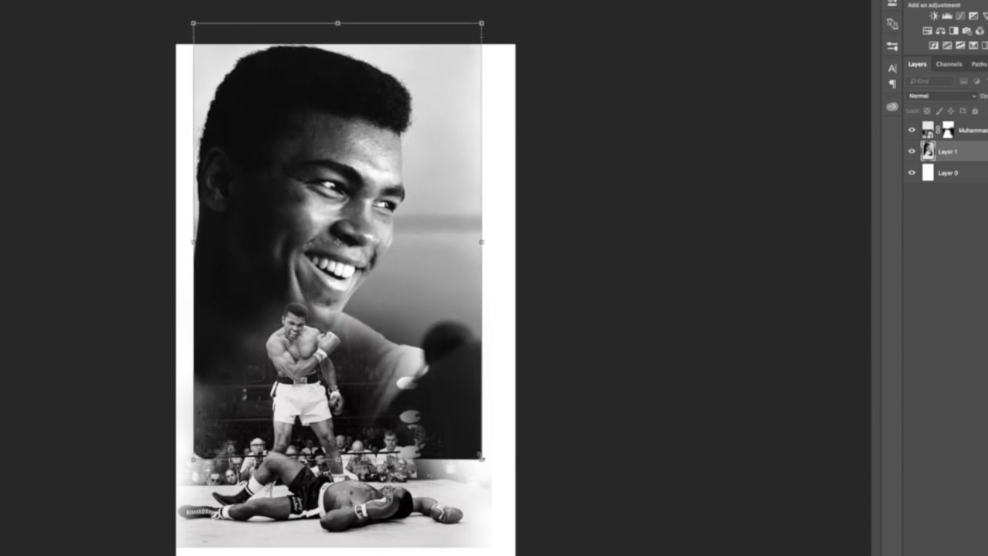
drag(482, 458, 490, 467)
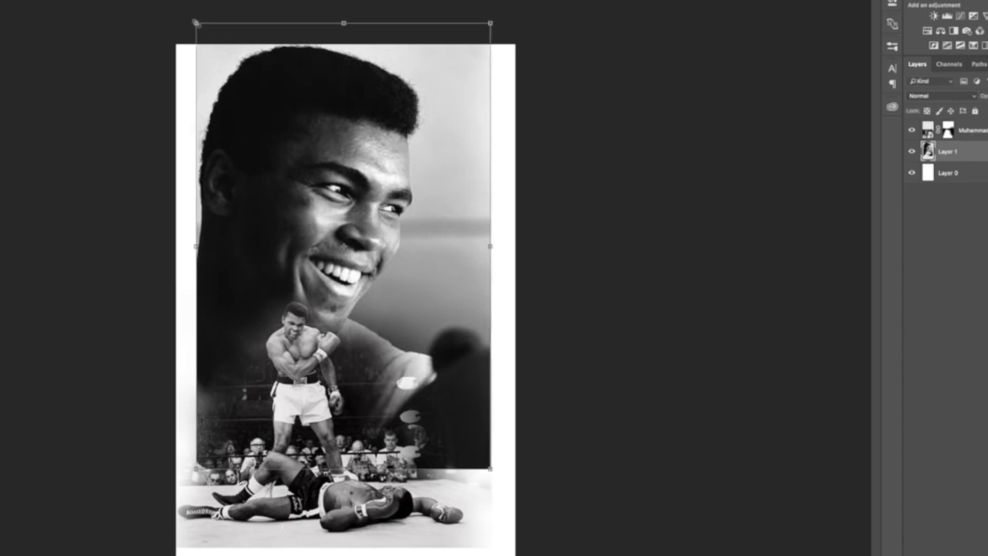
drag(196, 23, 188, 11)
drag(490, 468, 494, 475)
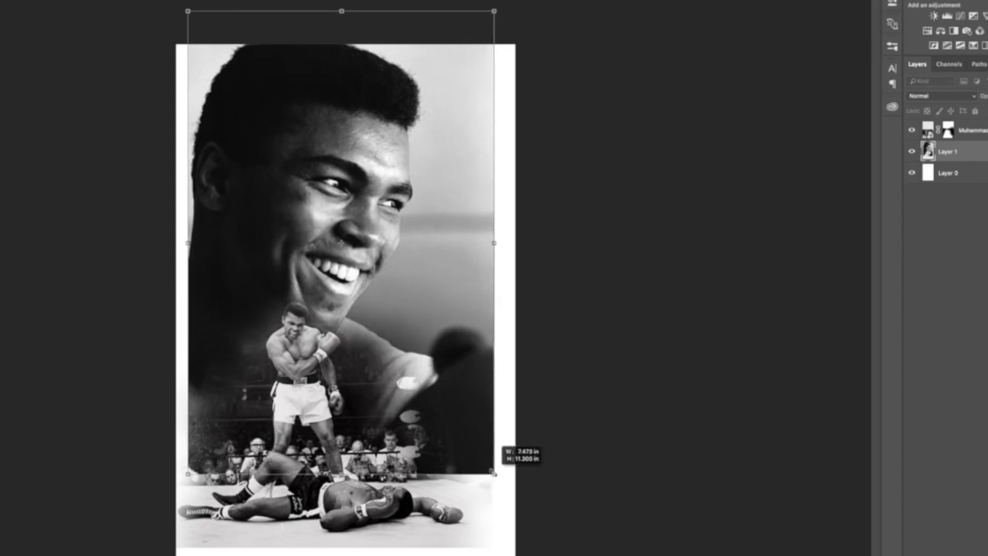
key(Escape)
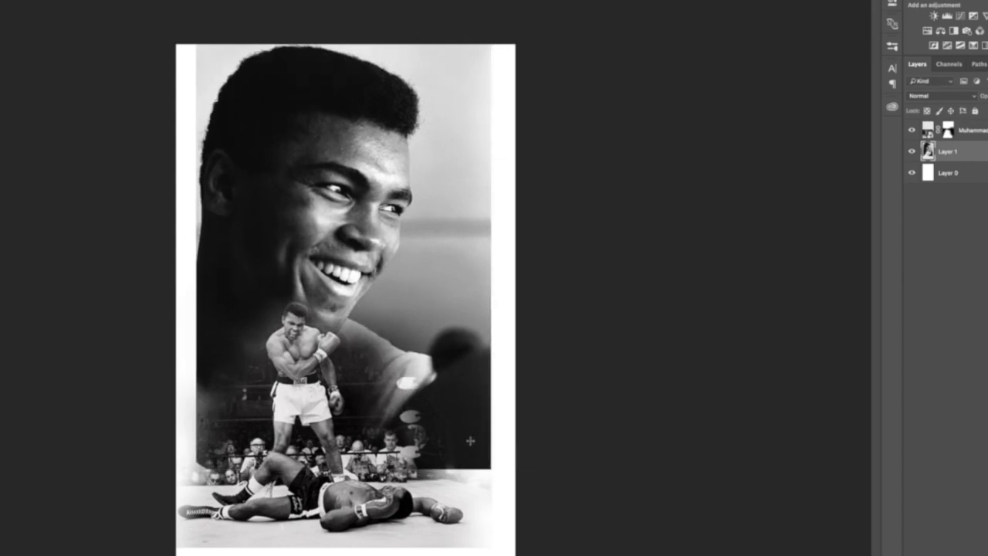
Enlarge the portrait toward the top right and shift it into place
key(ctrl+t)
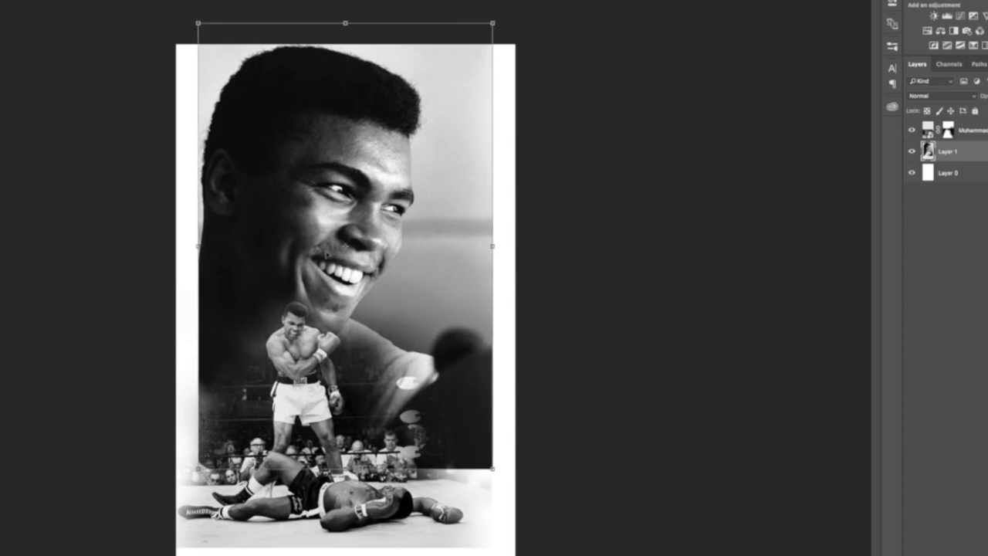
drag(494, 21, 506, 4)
drag(412, 75, 413, 87)
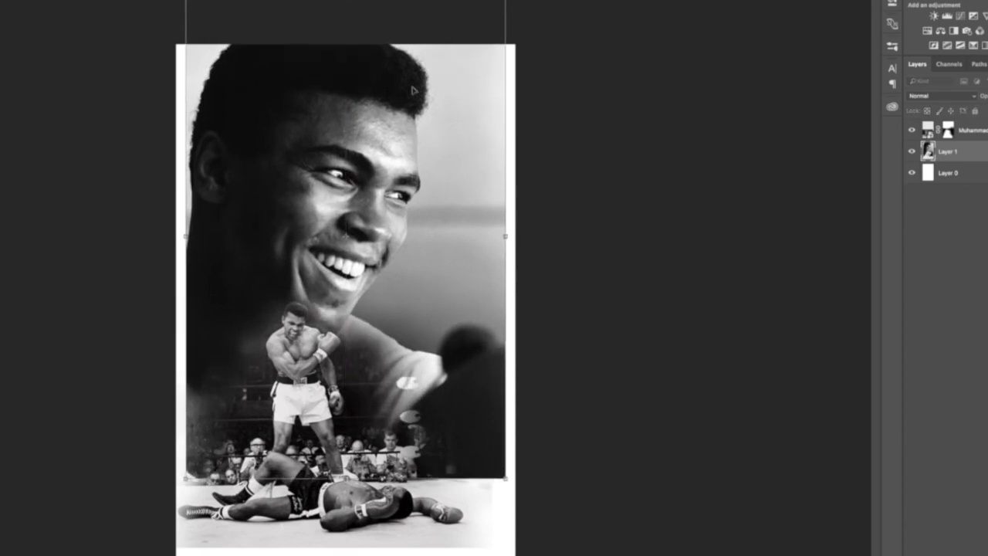
key(Return)
Crop the page narrower from the right side
key(c)
key(Return)
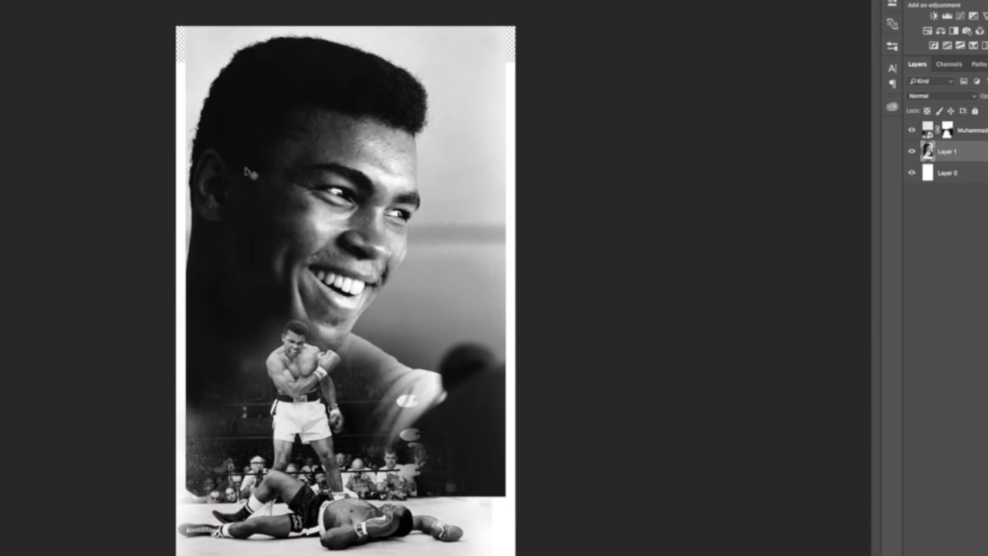
drag(511, 305, 469, 305)
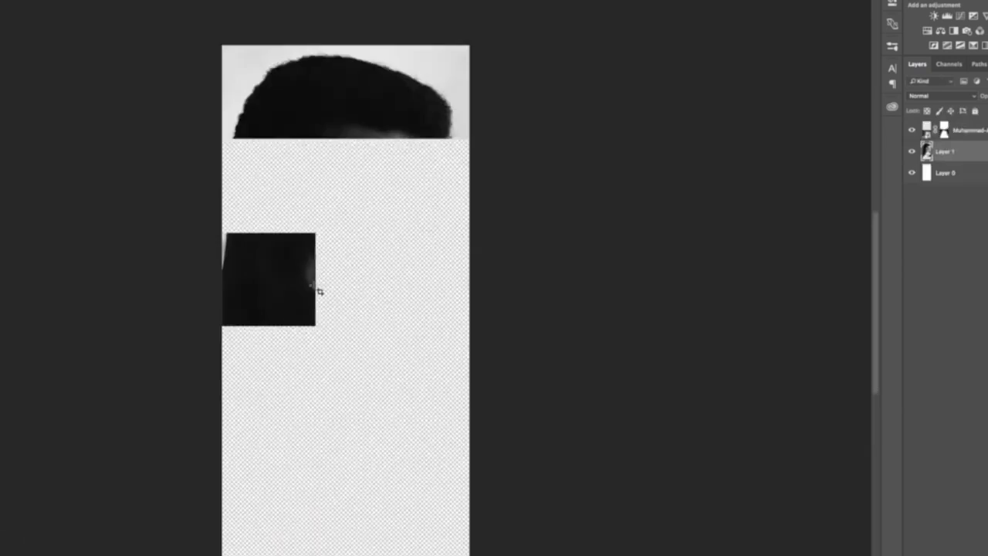
Zoom out to view the finished Photoshop composite
scroll(317, 287, down, 2)
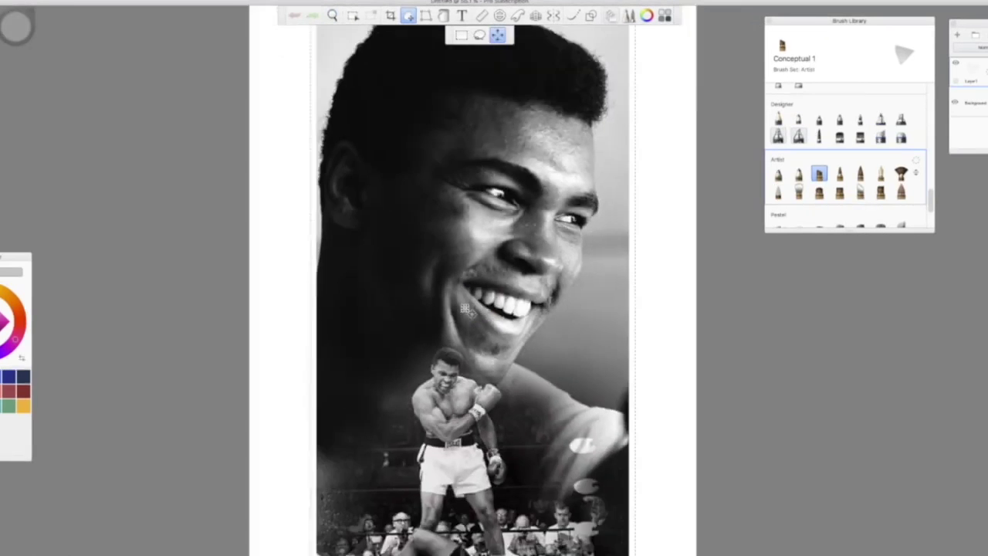
Commit the pasted composite onto the canvas, discarding a test stroke
click(460, 319)
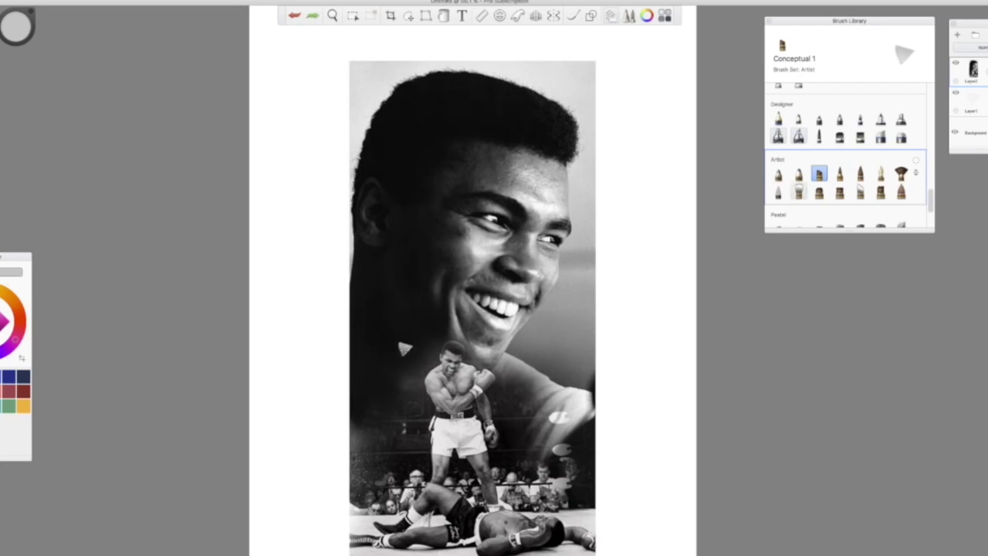
drag(429, 307, 357, 398)
key(ctrl+z)
Select the Hair brush and set the paint colour to bright red
click(860, 192)
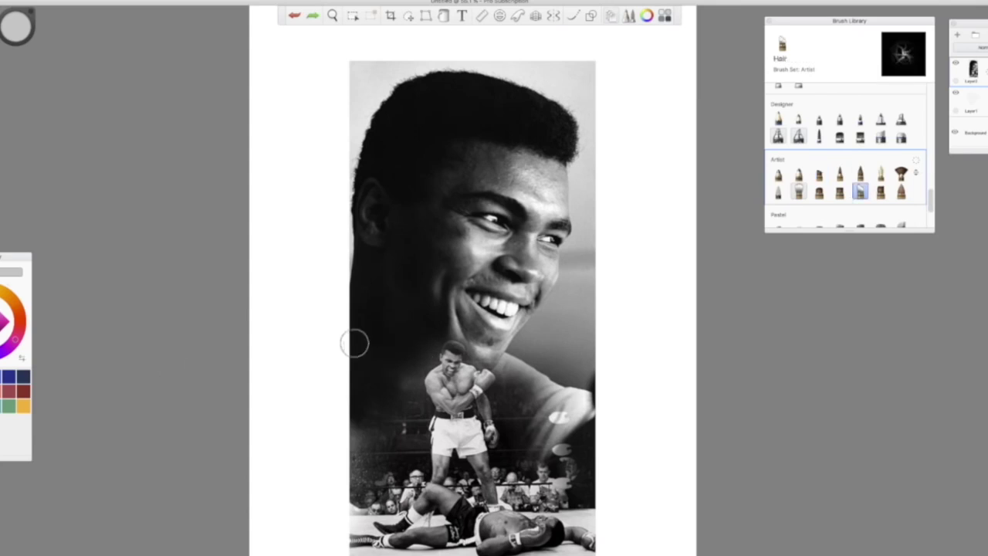
click(21, 327)
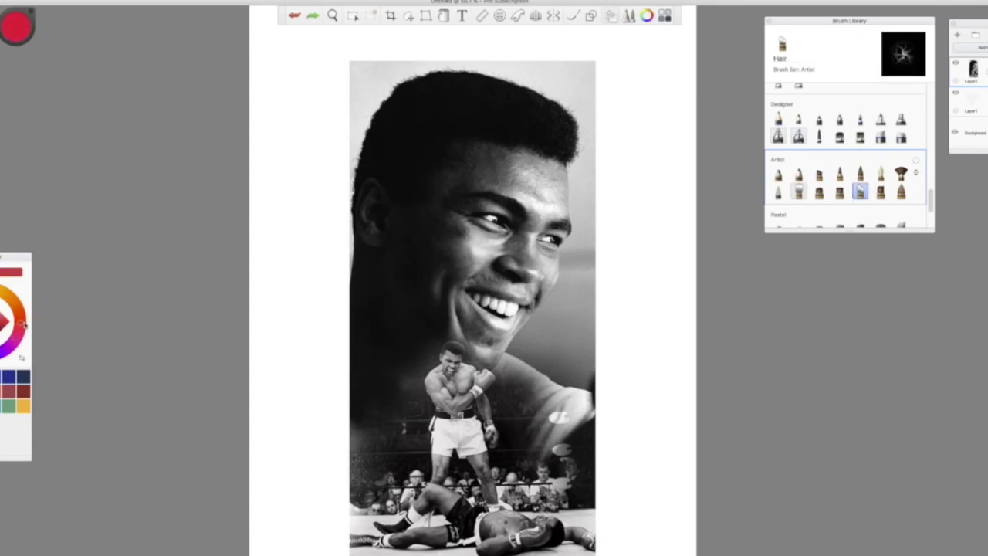
drag(6, 325, 19, 321)
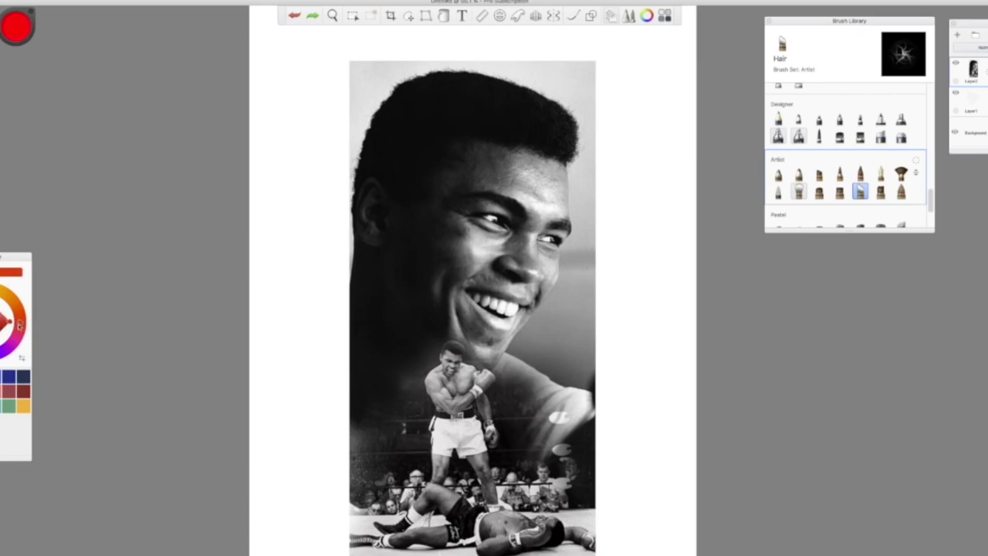
Test Ink Brush and Bleeding Watercolor strokes near the jaw, undoing both
click(860, 175)
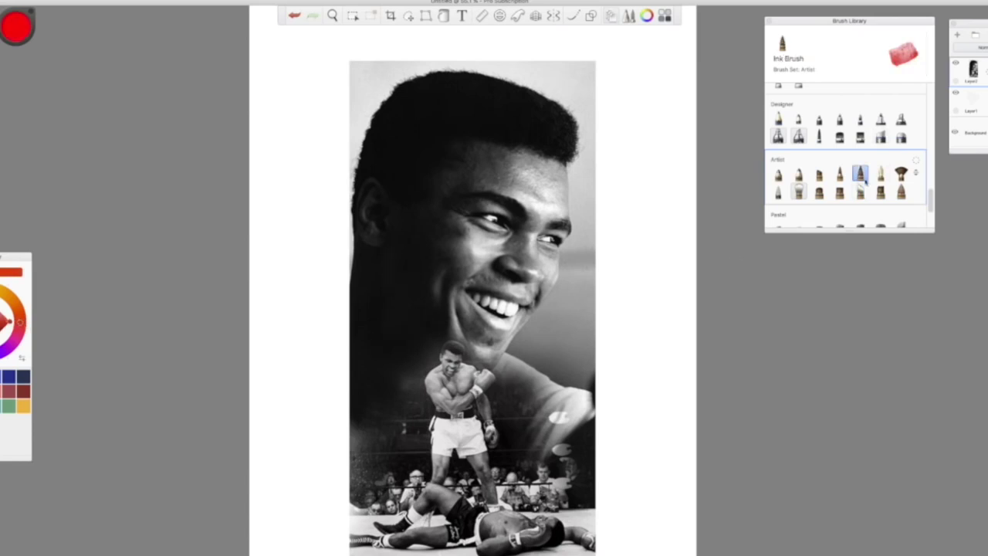
mouse_move(413, 319)
mouse_down()
mouse_move(384, 353)
mouse_move(441, 353)
mouse_up()
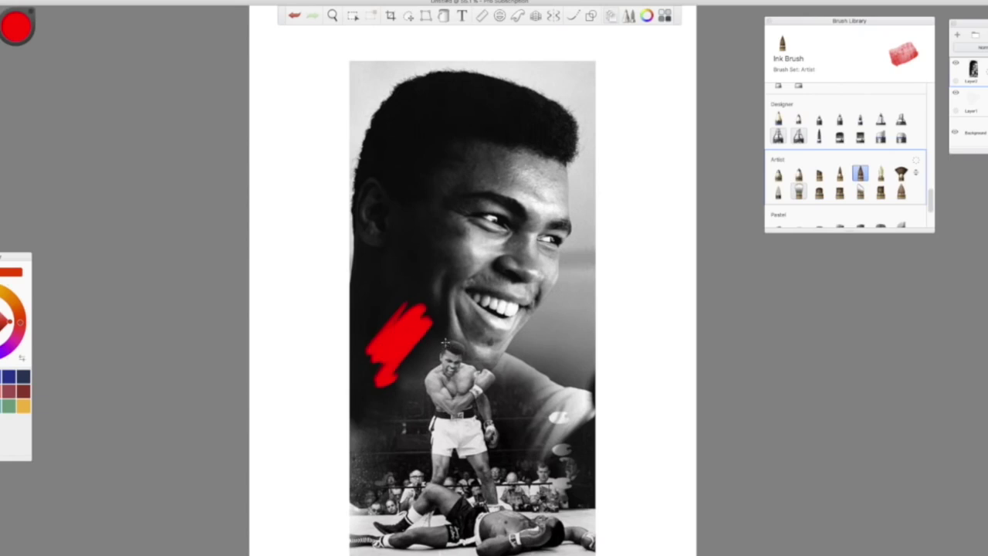
key(ctrl+z)
key(ctrl+z)
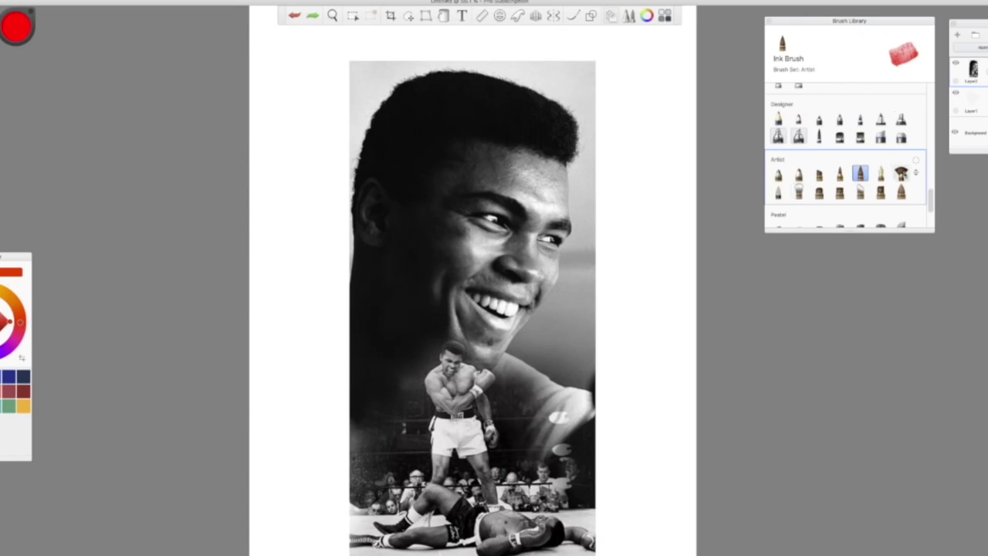
click(881, 192)
drag(434, 325, 386, 363)
key(ctrl+z)
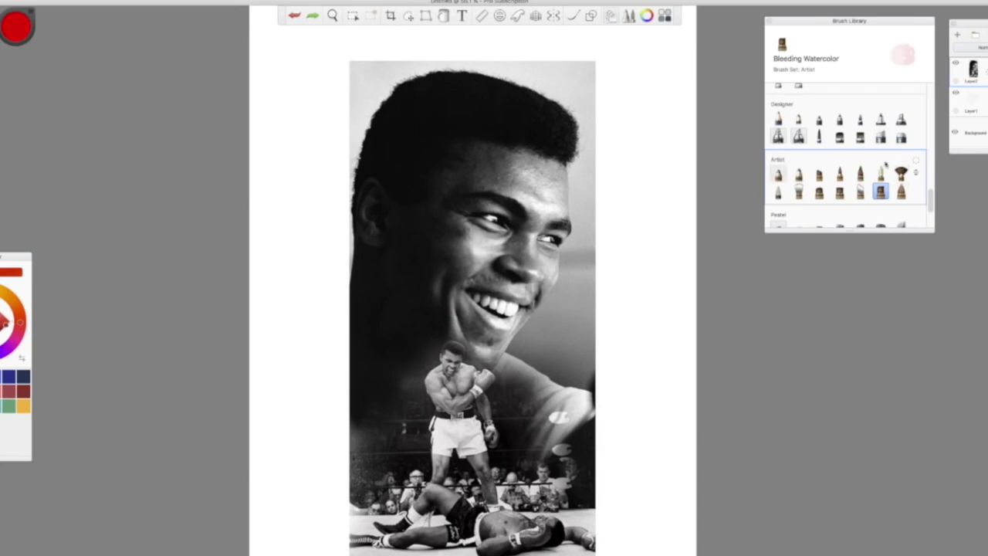
With Paint Splatter 1, splash red splatters on the neck and below, redoing misplaced ones
scroll(927, 187, down, 3)
scroll(903, 174, down, 3)
scroll(880, 162, down, 3)
scroll(854, 147, down, 3)
click(777, 138)
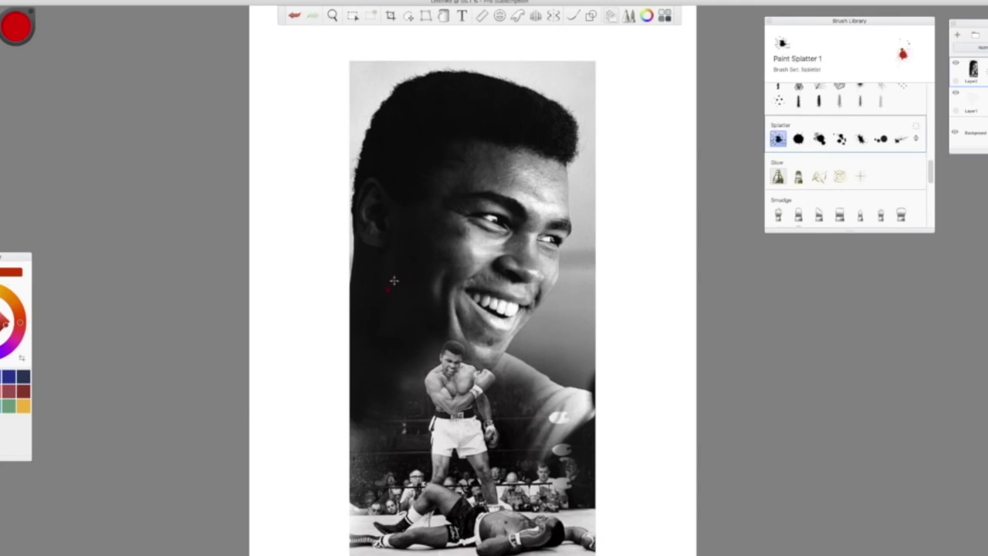
drag(398, 290, 388, 302)
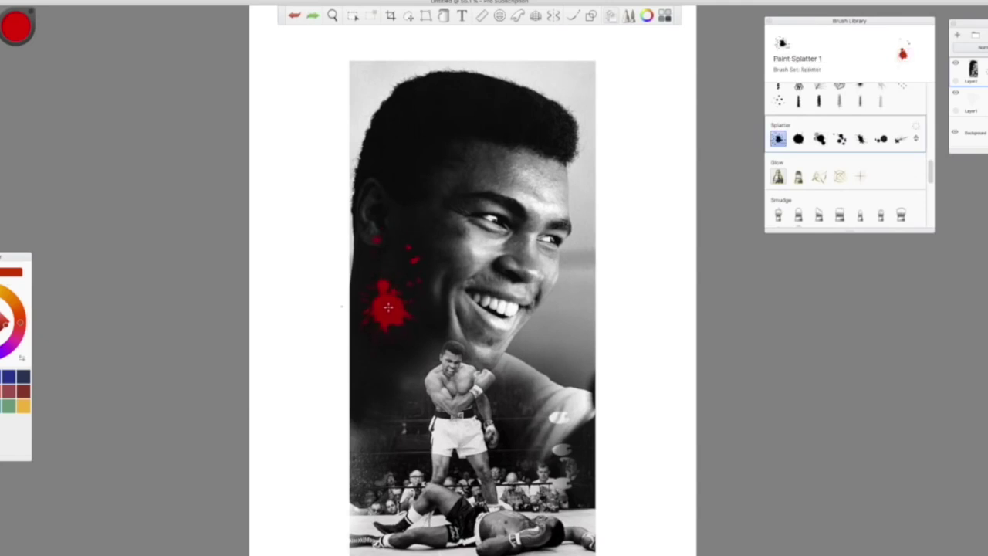
click(502, 194)
key(ctrl+z)
key(ctrl+z)
click(382, 290)
click(385, 291)
click(443, 265)
key(ctrl+z)
click(415, 332)
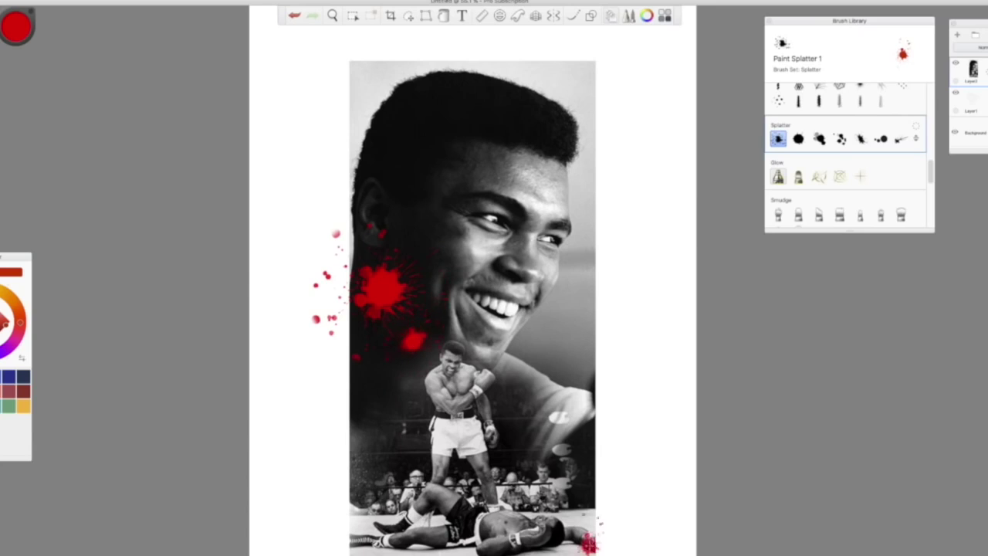
On a new layer, splash more red splatters on the cheek and jaw
click(901, 138)
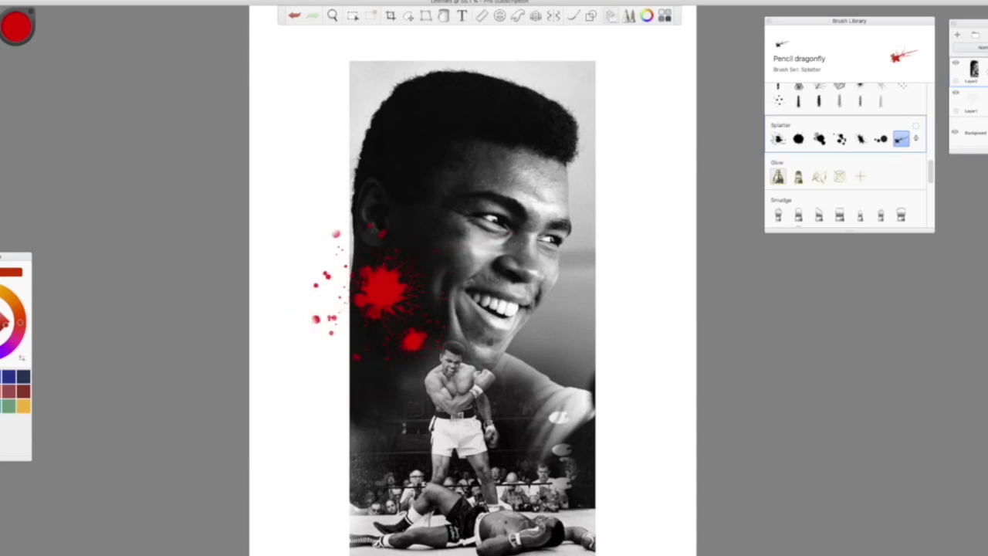
key(ctrl+z)
key(ctrl+z)
key(ctrl+z)
key(ctrl+z)
key(ctrl+shift+n)
click(777, 139)
click(777, 138)
drag(397, 269, 390, 285)
click(455, 245)
key(ctrl+z)
click(414, 341)
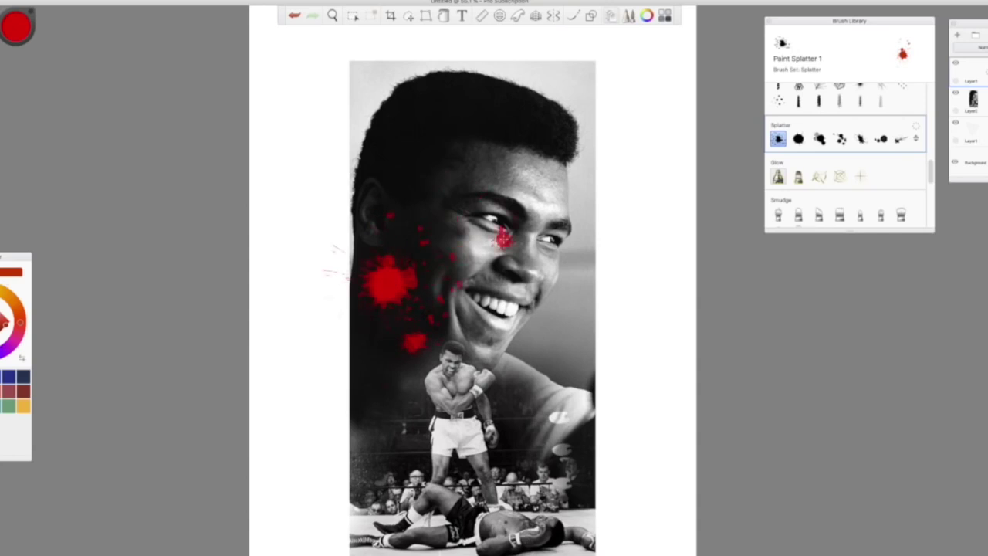
On another new layer, try Pencil dragonfly red streaks toward the eye, undoing overshoots
click(901, 138)
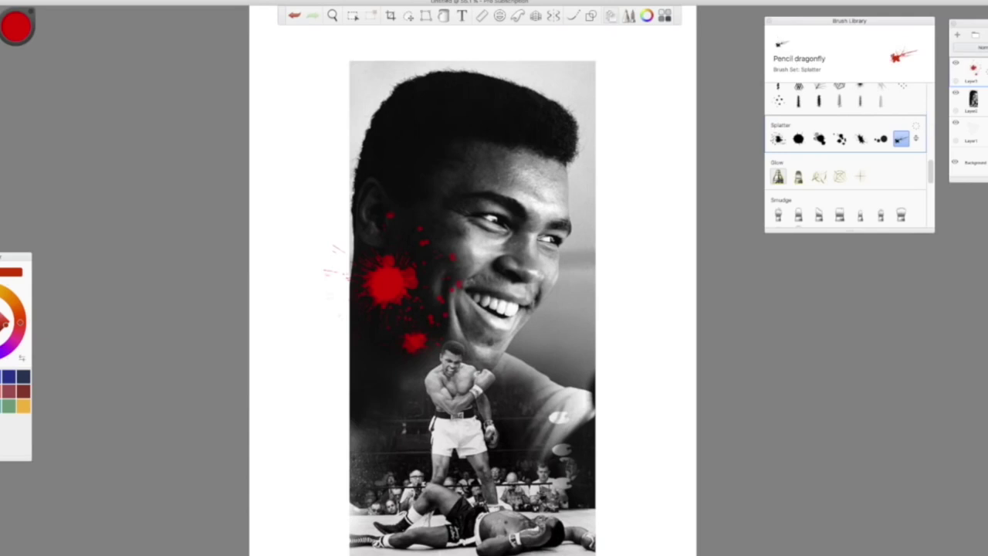
key(ctrl+shift+n)
drag(336, 266, 436, 252)
drag(336, 262, 533, 197)
drag(332, 293, 567, 200)
key(ctrl+z)
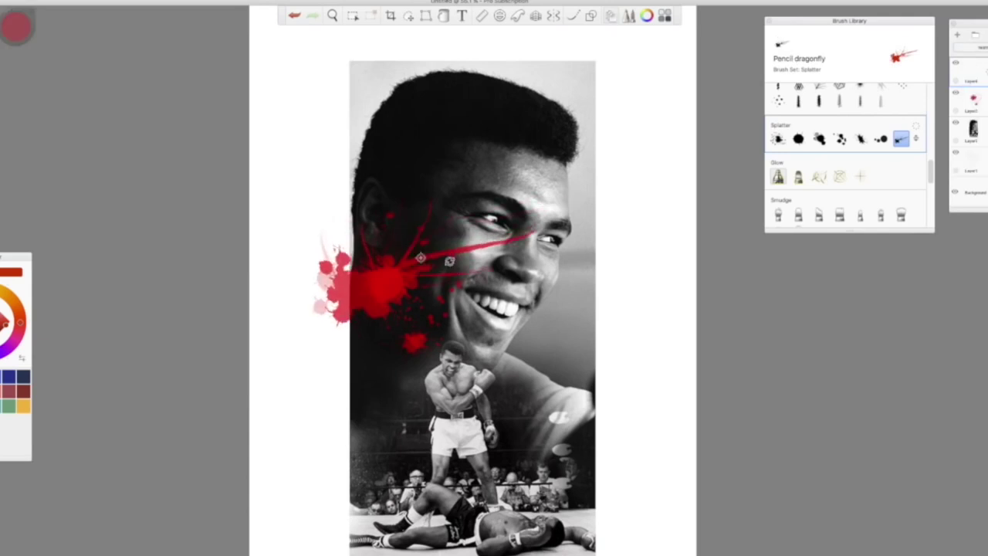
drag(421, 257, 502, 183)
key(ctrl+z)
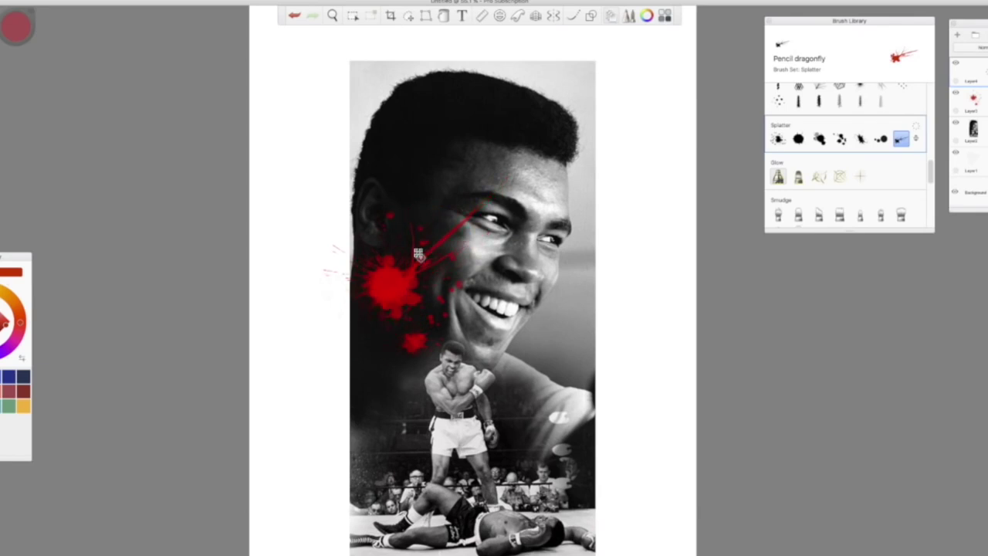
key(space)
key(space)
Repaint the neck splatter with a longer full-strength red streak toward the eye
drag(434, 254, 617, 155)
key(ctrl+z)
drag(471, 359, 660, 302)
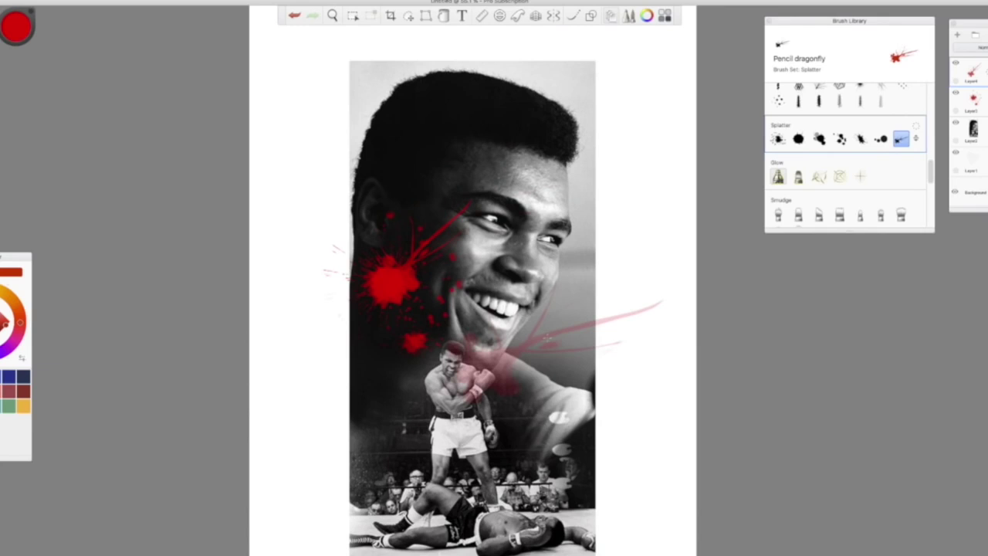
drag(587, 324, 656, 309)
key(ctrl+z)
key(ctrl+z)
key(space)
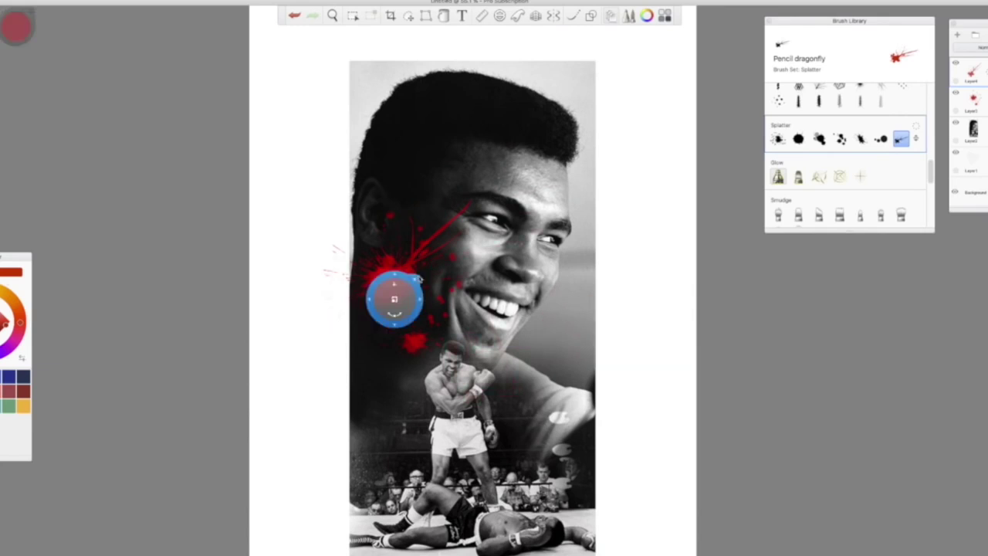
drag(395, 298, 414, 245)
key(space)
drag(382, 297, 419, 285)
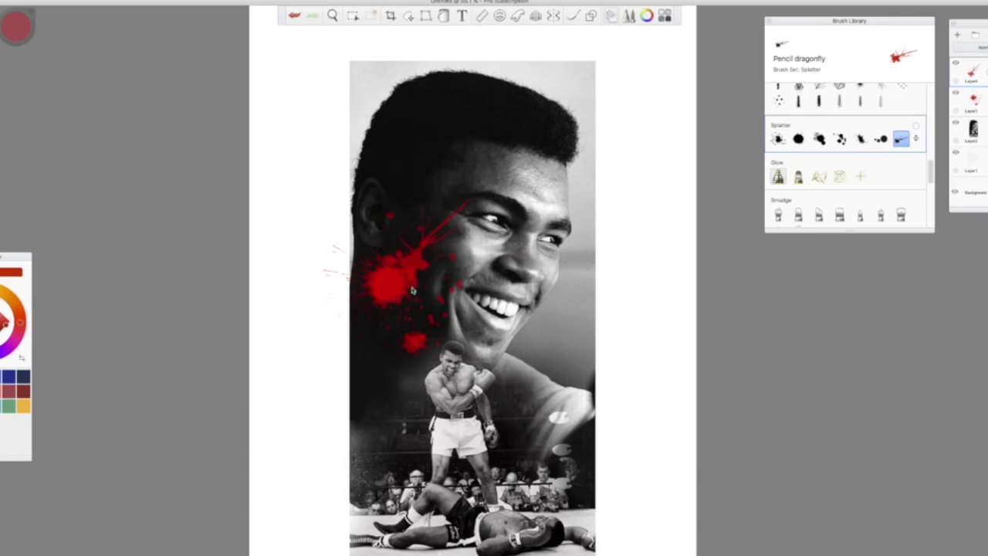
click(414, 288)
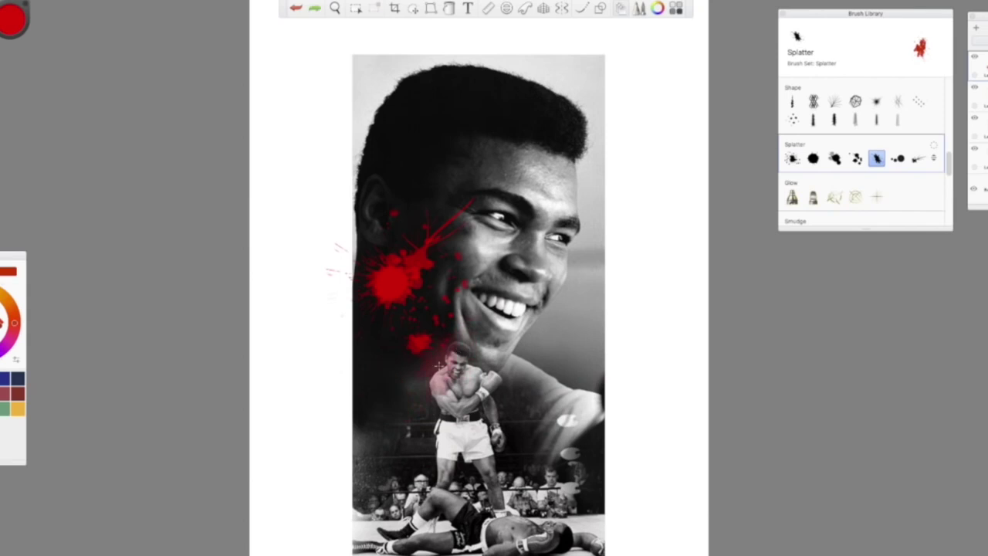
Test the Sharp Glaze and Synthetic Coarse Angular brushes, undoing the strokes
scroll(864, 154, down, 5)
click(856, 168)
drag(575, 383, 510, 446)
key(ctrl+z)
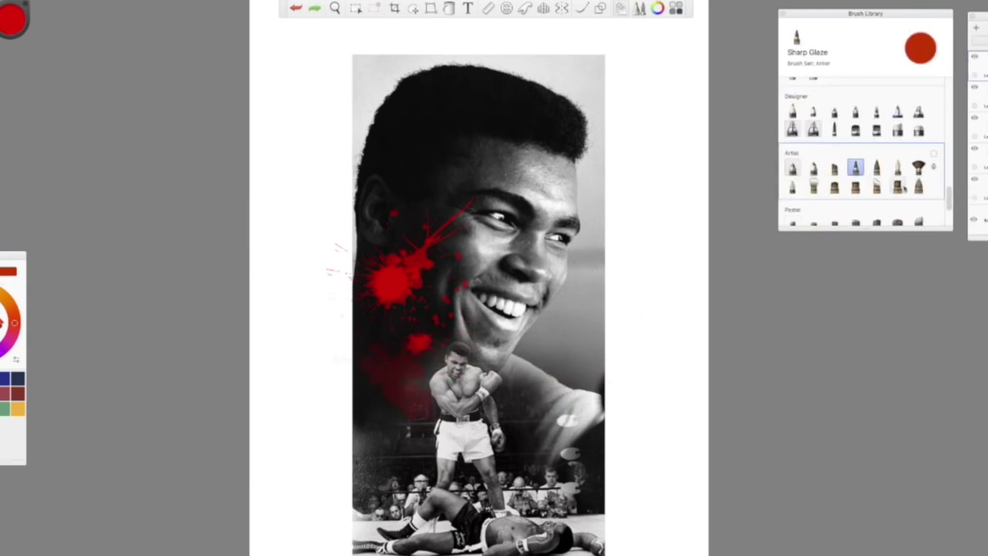
scroll(864, 154, down, 2)
click(856, 183)
key(ctrl+z)
Try more Synthetic Paint brushes and settle on Synthetic Flat Bristle Brush 3
click(897, 182)
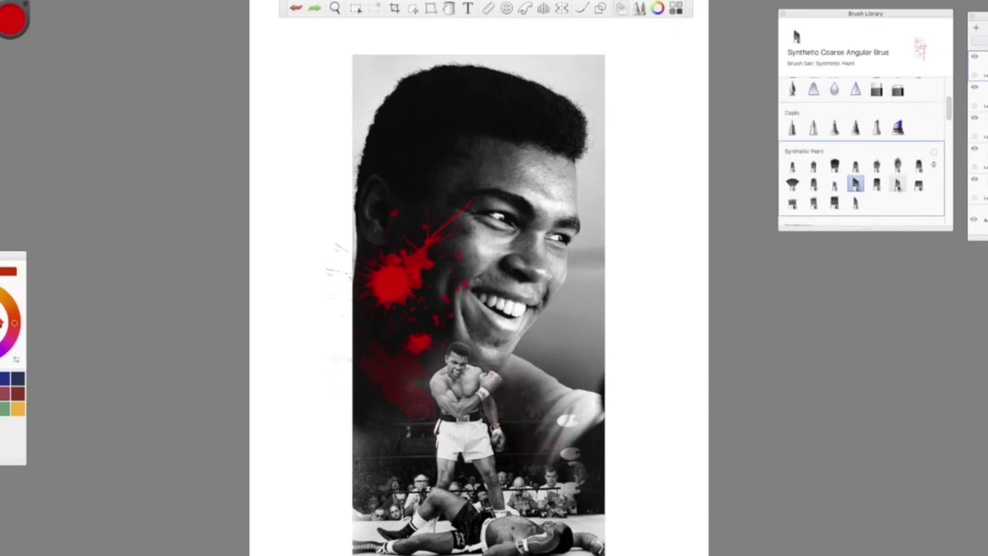
drag(471, 420, 390, 498)
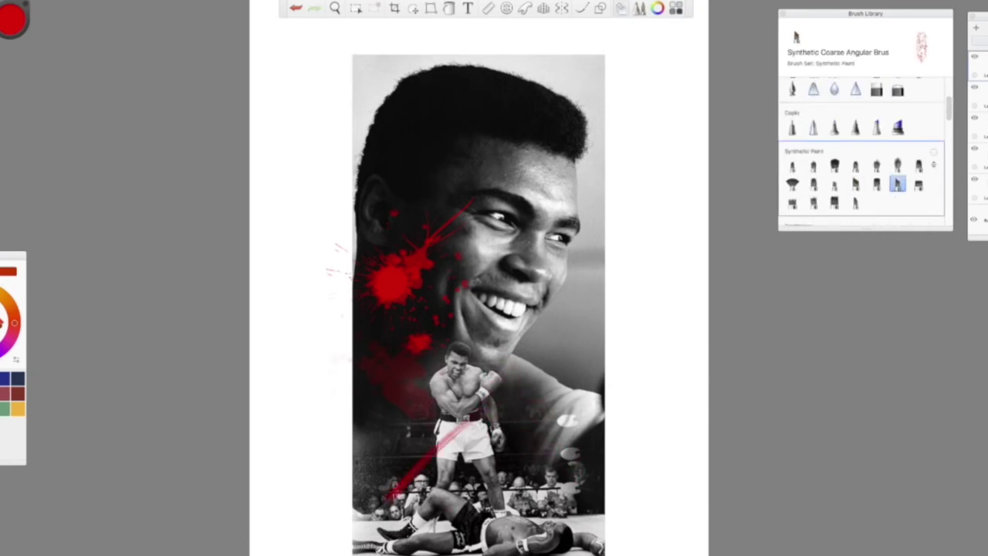
key(ctrl+z)
drag(347, 342, 398, 279)
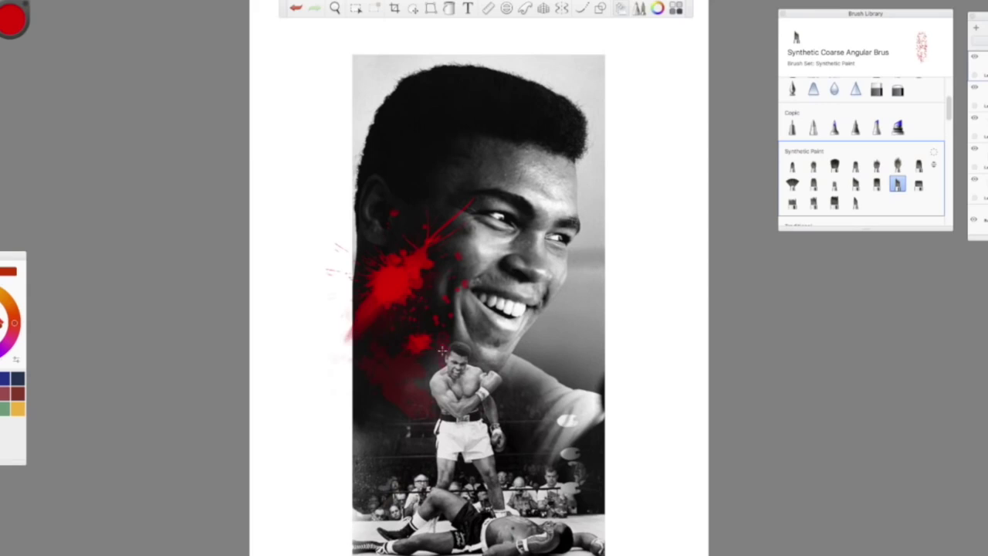
click(897, 165)
click(918, 183)
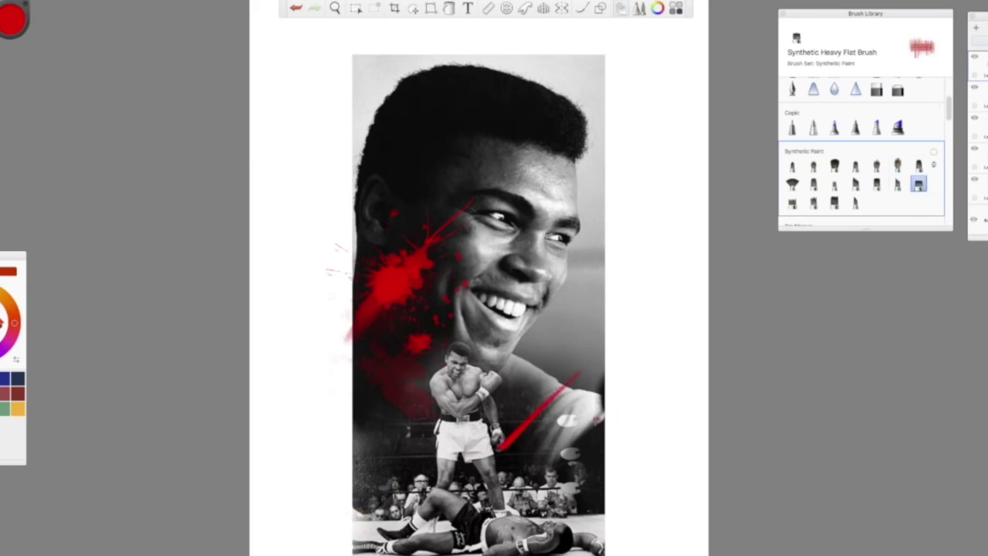
click(834, 202)
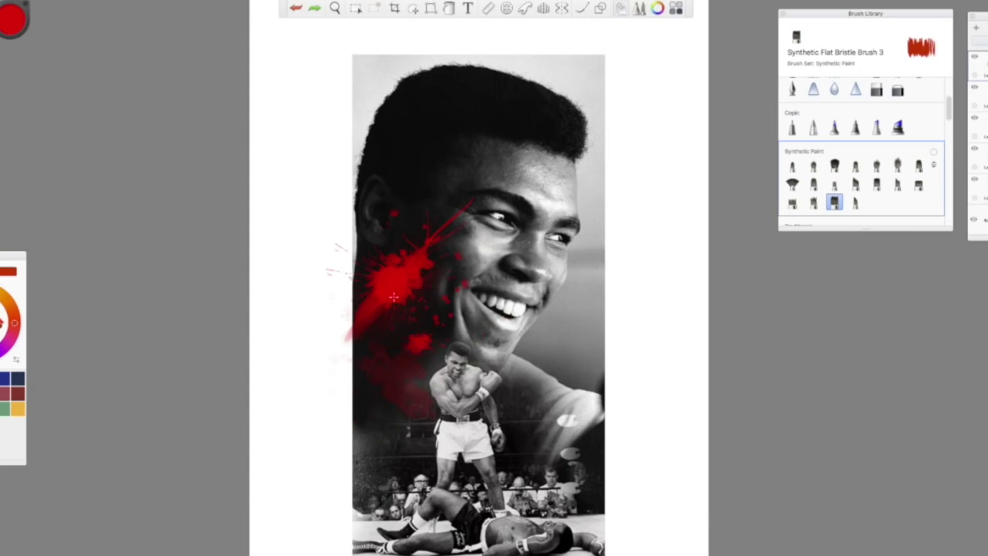
click(384, 317)
Keep the red streak and add broad diagonal red bristle strokes below the splatter
key(ctrl+z)
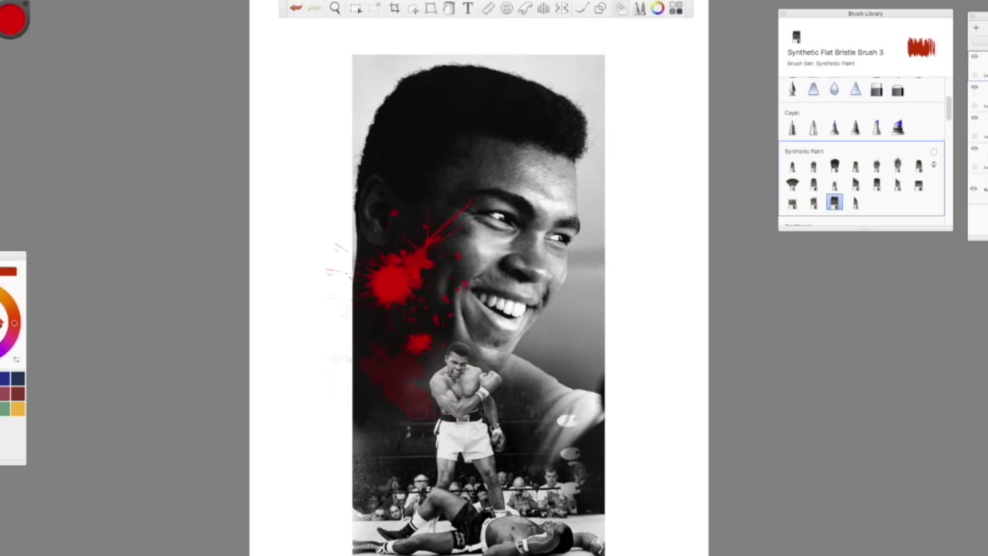
key(ctrl+y)
key(ctrl+z)
key(ctrl+y)
drag(457, 281, 354, 348)
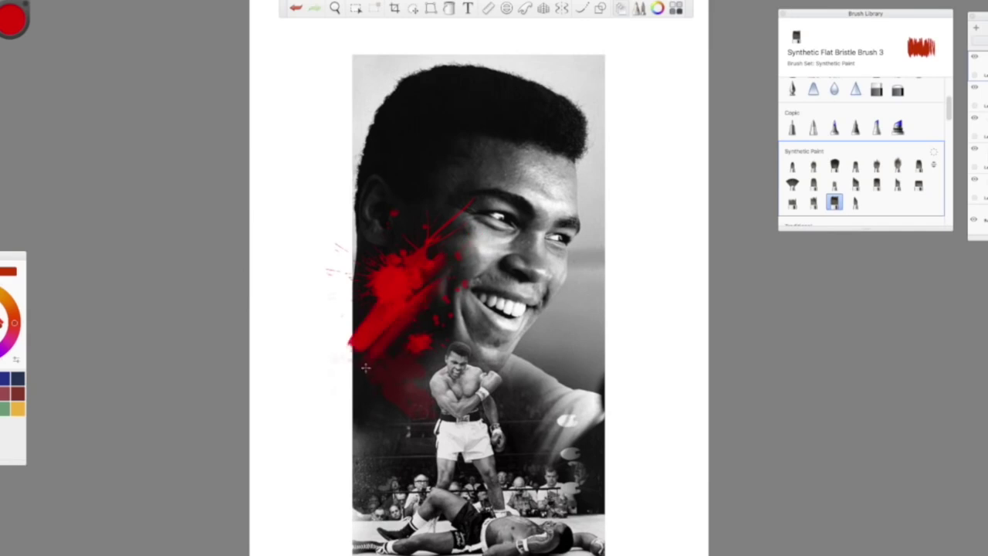
drag(446, 309, 361, 390)
mouse_move(341, 440)
mouse_down()
mouse_move(413, 373)
mouse_move(384, 437)
mouse_up()
Replace the lower stroke with red paint over the standing boxer's chest and shoulder
key(ctrl+z)
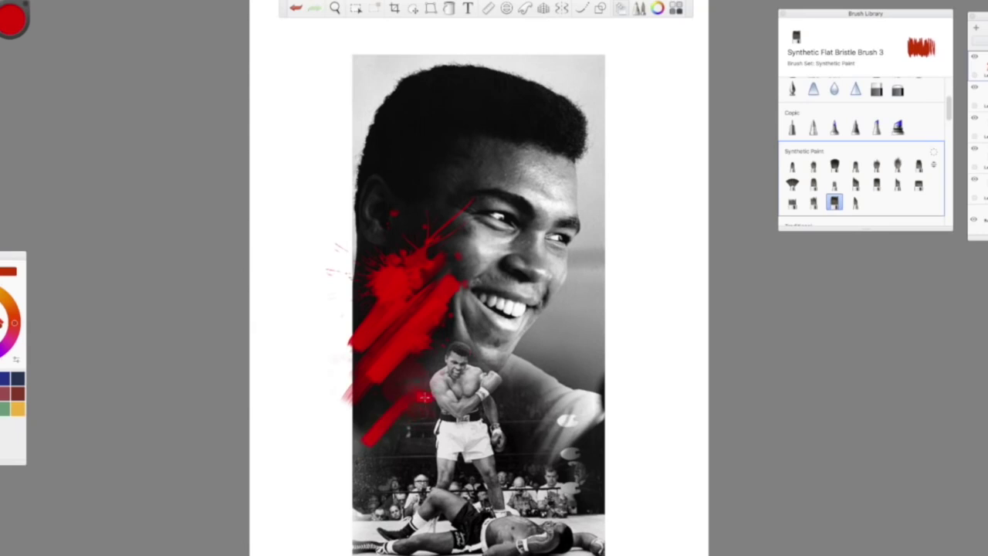
drag(445, 380, 403, 431)
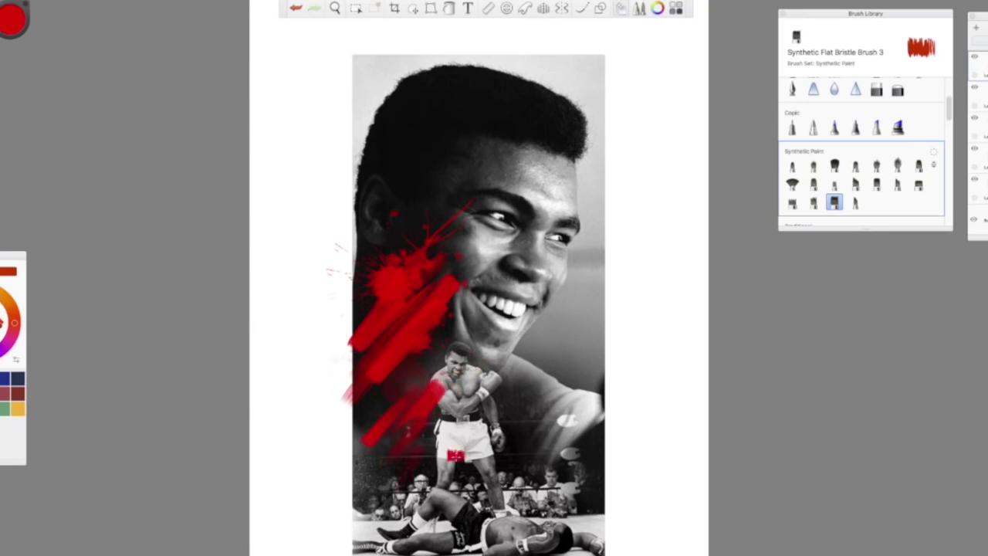
key(ctrl+z)
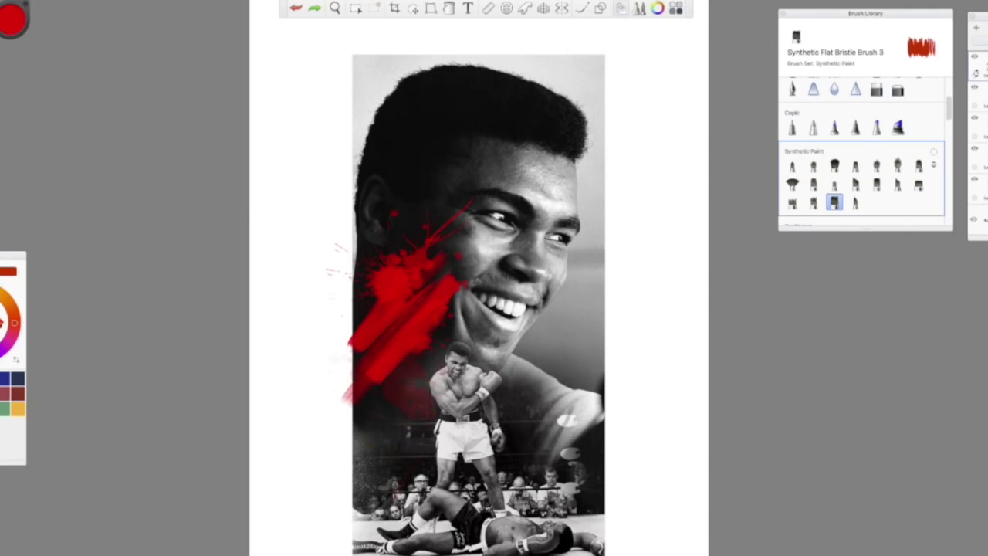
drag(446, 378, 405, 432)
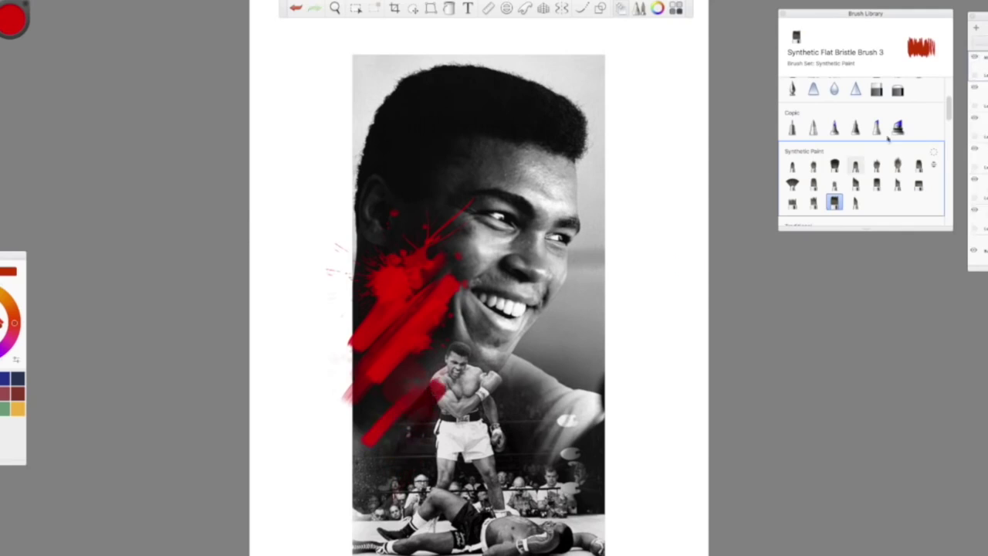
With a finer flat bristle brush, try red strokes over the boxer and crowd, undoing each
click(814, 202)
drag(602, 351, 518, 436)
key(ctrl+z)
drag(420, 483, 390, 515)
key(ctrl+z)
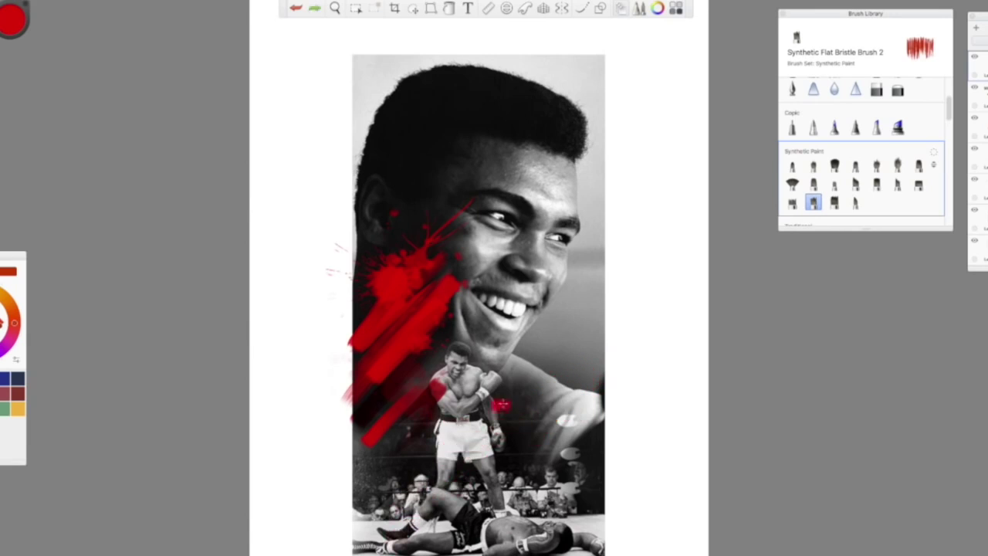
drag(444, 390, 390, 451)
key(ctrl+z)
mouse_move(448, 320)
mouse_down()
mouse_move(355, 424)
mouse_move(457, 295)
mouse_up()
key(ctrl+z)
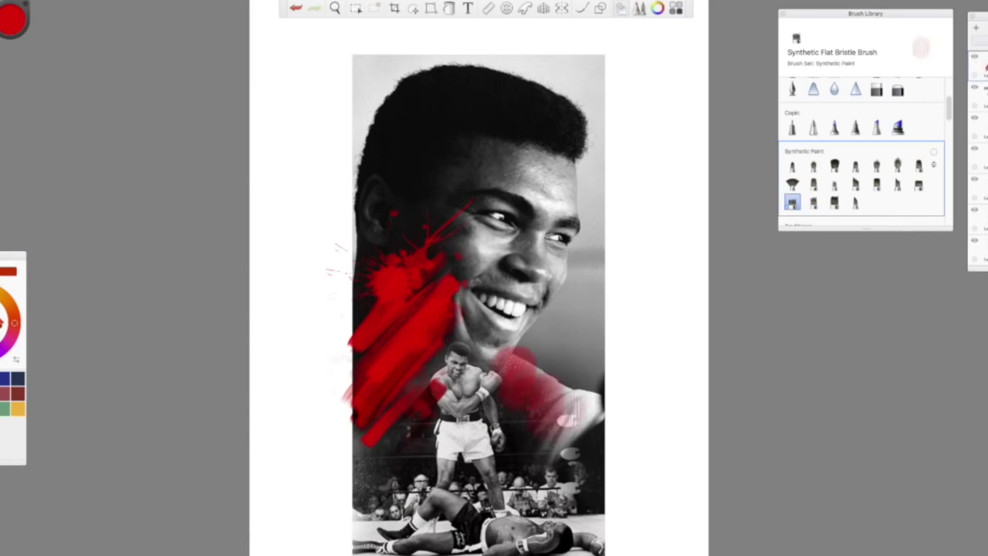
Try a heavy flat brush for a lower stroke and a thin diagonal line, undoing both
click(918, 184)
drag(421, 413, 364, 477)
key(ctrl+z)
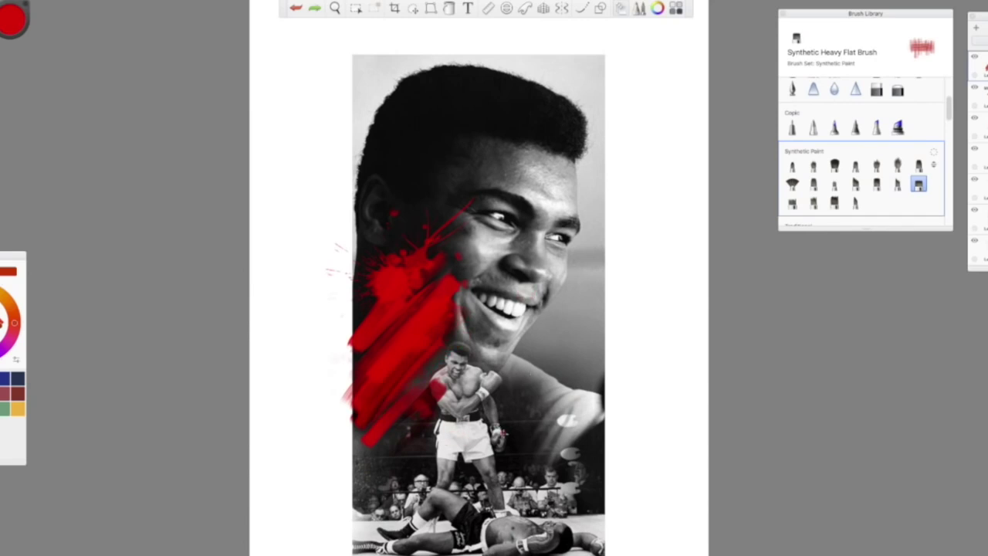
drag(388, 469, 498, 373)
key(ctrl+z)
Dab red on the boxer's shorts, then slash red across his waist with Flat Bristle Brush 3
click(855, 165)
click(917, 165)
click(813, 166)
drag(469, 440, 486, 427)
drag(401, 466, 523, 355)
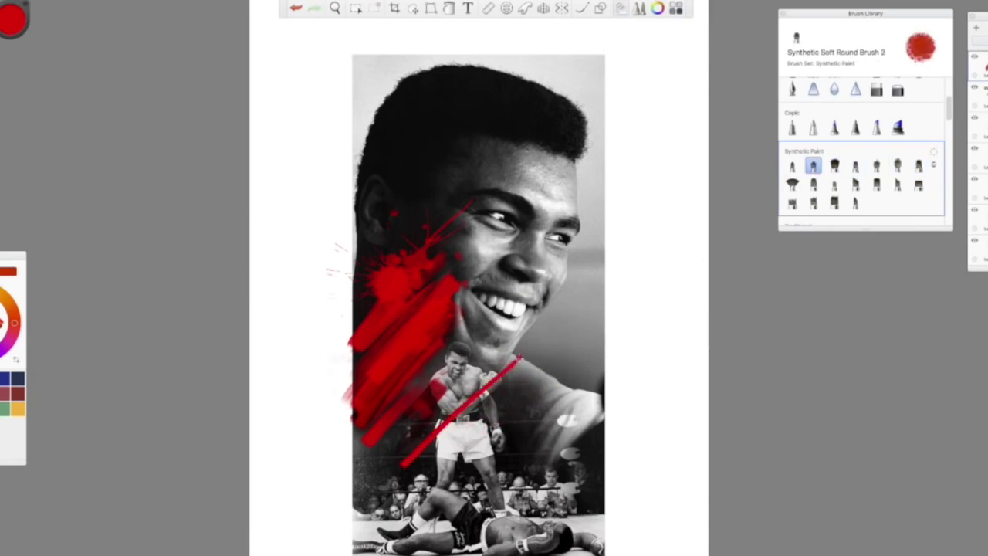
key(ctrl+z)
click(792, 166)
click(834, 202)
mouse_move(439, 416)
mouse_down()
mouse_move(456, 417)
mouse_move(418, 452)
mouse_up()
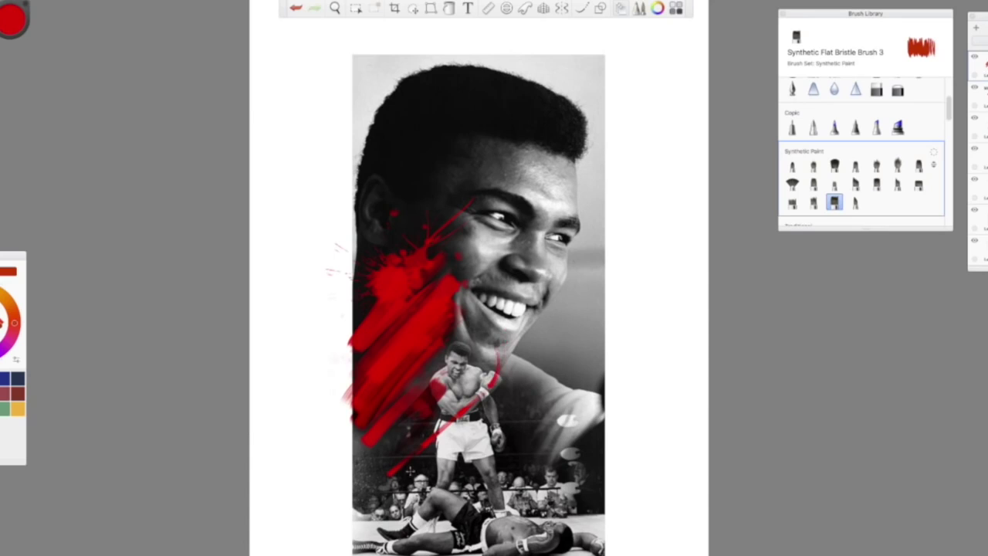
Draw a long diagonal red slash from right of the boxer down toward his waist
drag(518, 432, 580, 376)
key(ctrl+z)
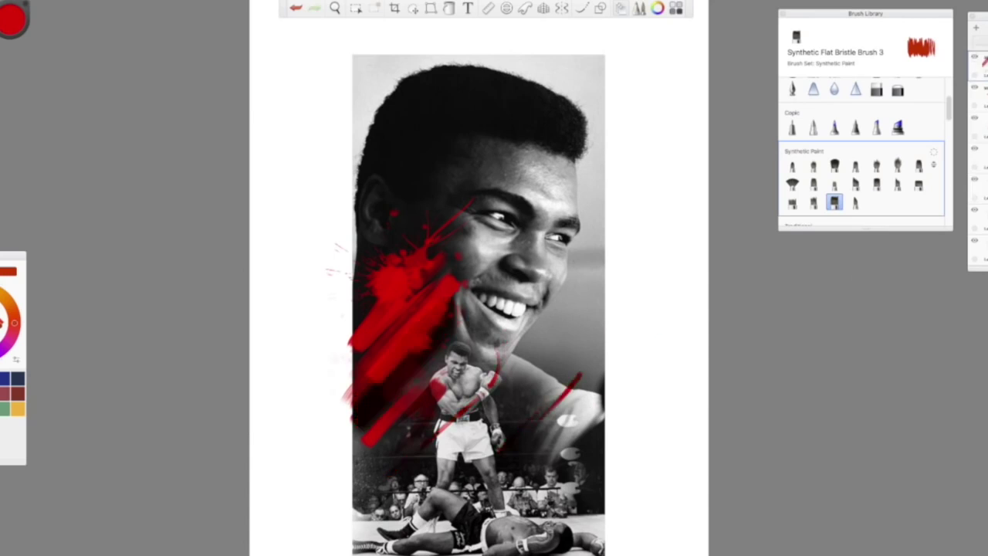
key(ctrl+shift+z)
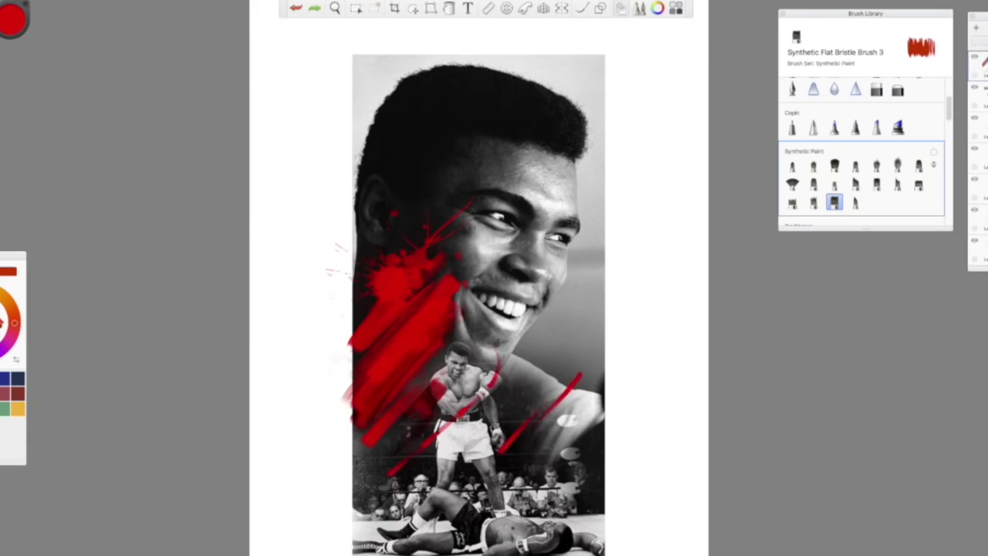
drag(579, 376, 417, 452)
key(ctrl+z)
key(ctrl+shift+z)
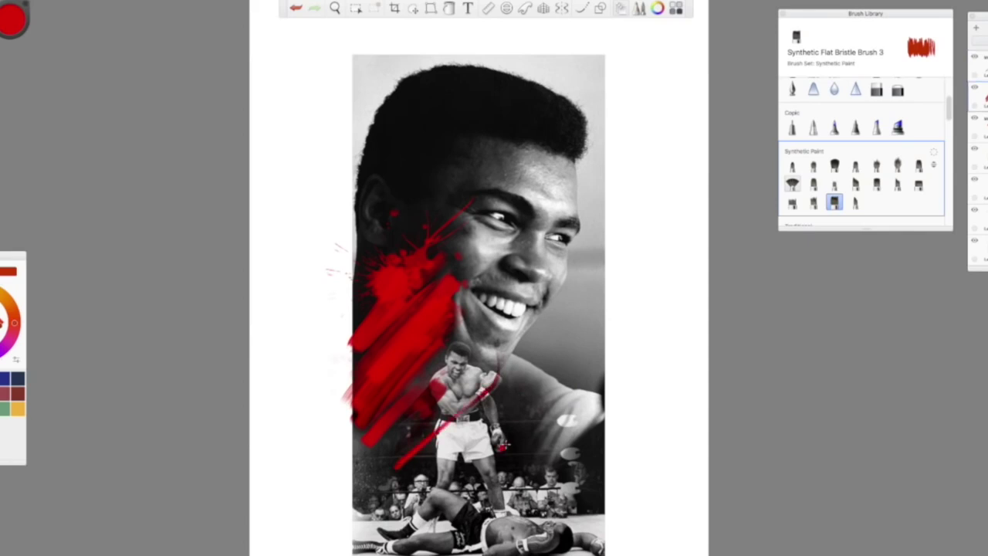
key(ctrl+z)
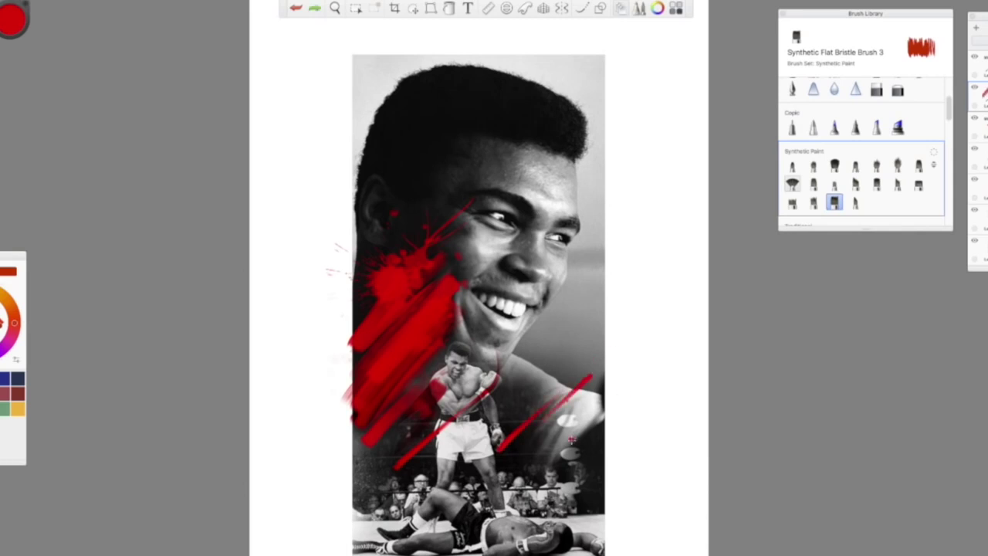
key(ctrl+shift+z)
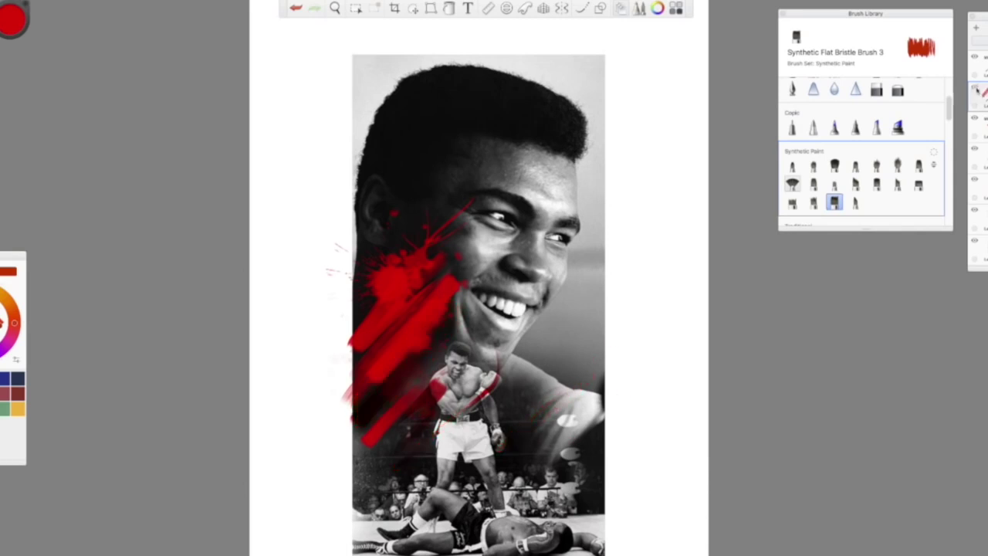
Test soft flat and coarse round brushes with a red stroke near the shoulder, then undo it
click(813, 184)
click(855, 184)
click(835, 184)
click(855, 164)
click(876, 165)
drag(513, 388, 561, 466)
key(ctrl+z)
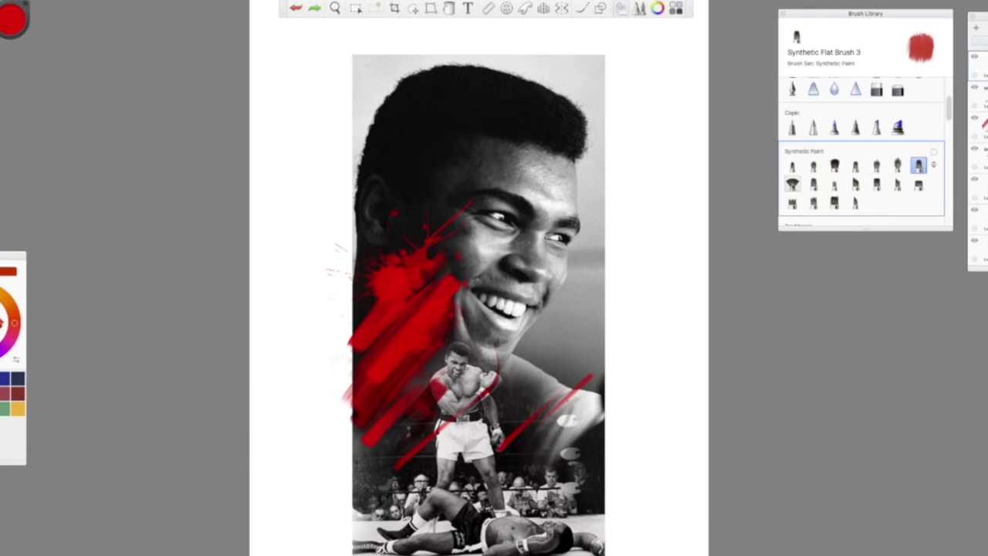
Try heavy flat brushes with a longer curved red stroke, then undo it
click(834, 183)
click(877, 184)
click(897, 184)
drag(510, 382, 622, 549)
click(918, 184)
click(792, 202)
key(ctrl+z)
Undo a flat bristle test stroke and select the Synthetic Angular Flat Brush
key(ctrl+z)
click(813, 202)
drag(442, 432, 530, 508)
key(ctrl+z)
click(835, 202)
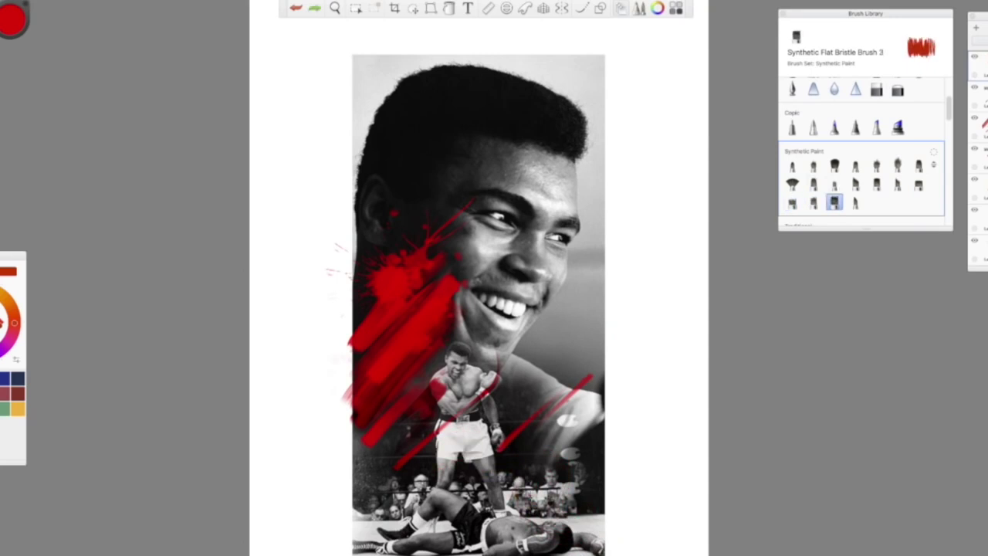
scroll(948, 114, down, 3)
click(855, 152)
Undo three trial angular red strokes around the boxer and add a new empty layer
drag(514, 395, 564, 366)
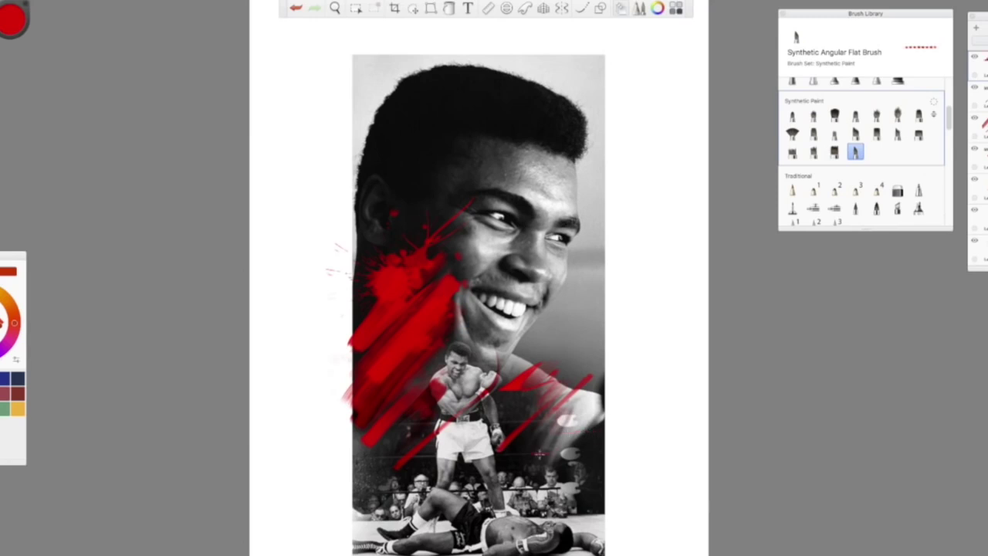
drag(539, 453, 573, 494)
drag(416, 450, 426, 472)
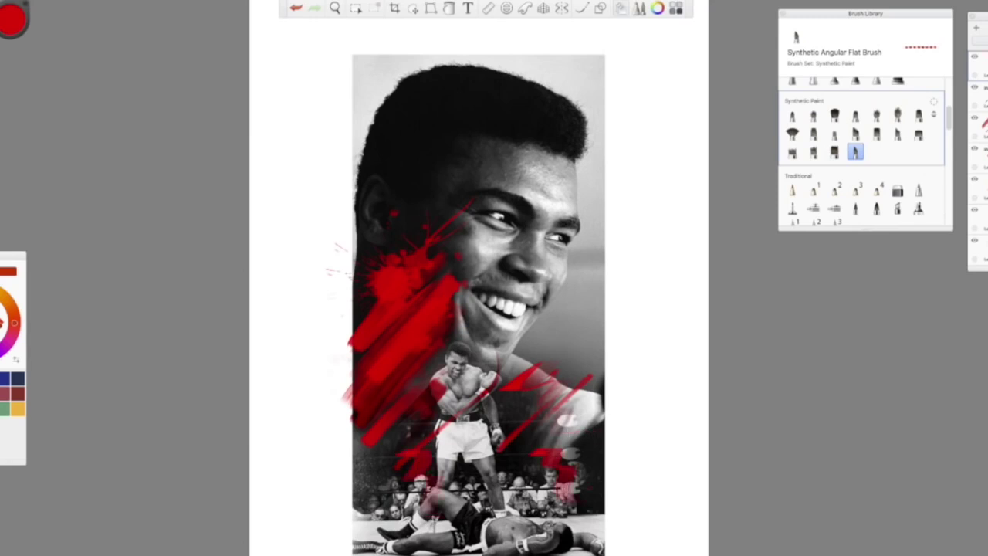
key(ctrl+z)
key(ctrl+z)
key(ctrl+z)
key(ctrl+shift+n)
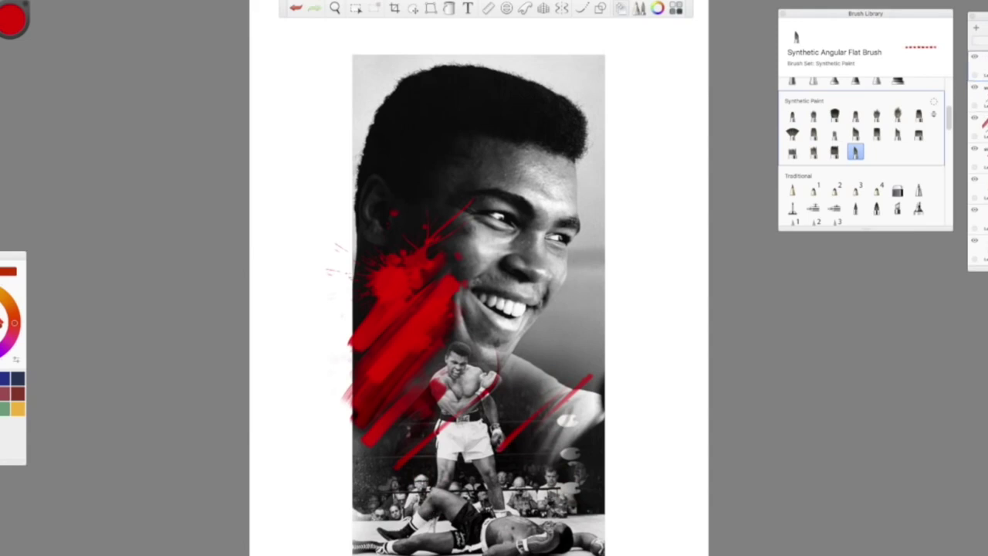
Mark red over the crowd and stamp Paint Splatter 1 onto the boxer's shorts
drag(424, 435, 432, 526)
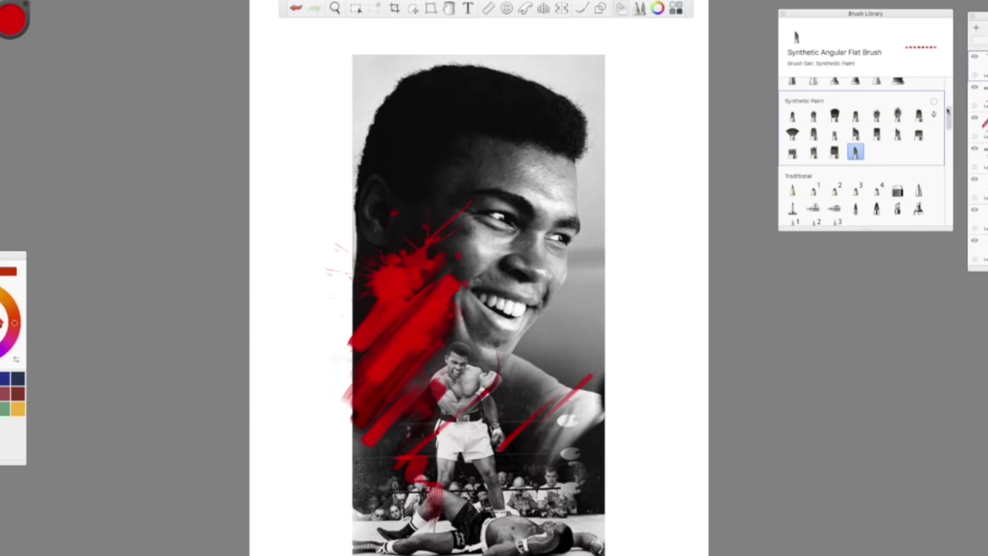
scroll(864, 151, down, 3)
click(792, 144)
click(444, 437)
click(409, 457)
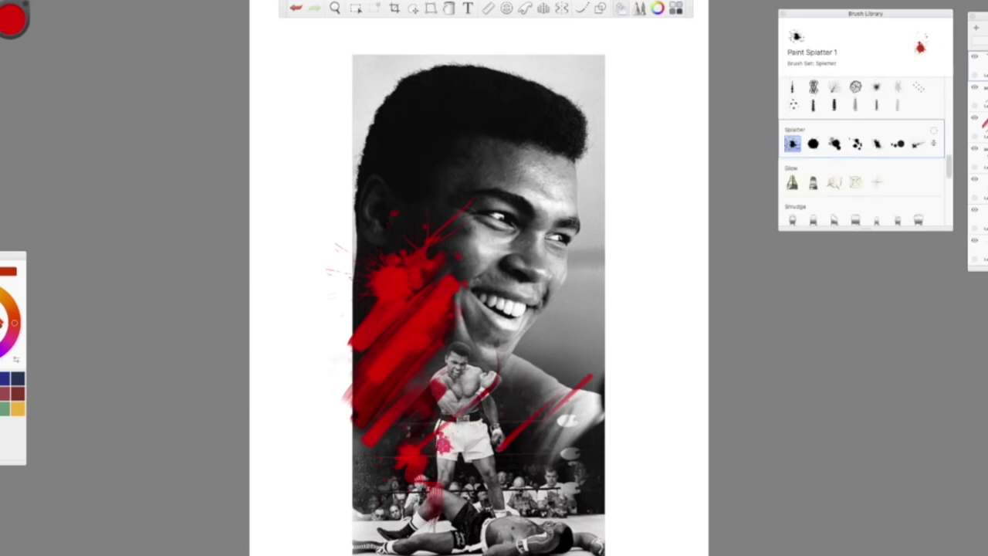
Paint diagonal red streaks down the boxer's left past the image edge with Synthetic Coarse Angular Brush
scroll(945, 207, down, 3)
scroll(946, 207, down, 3)
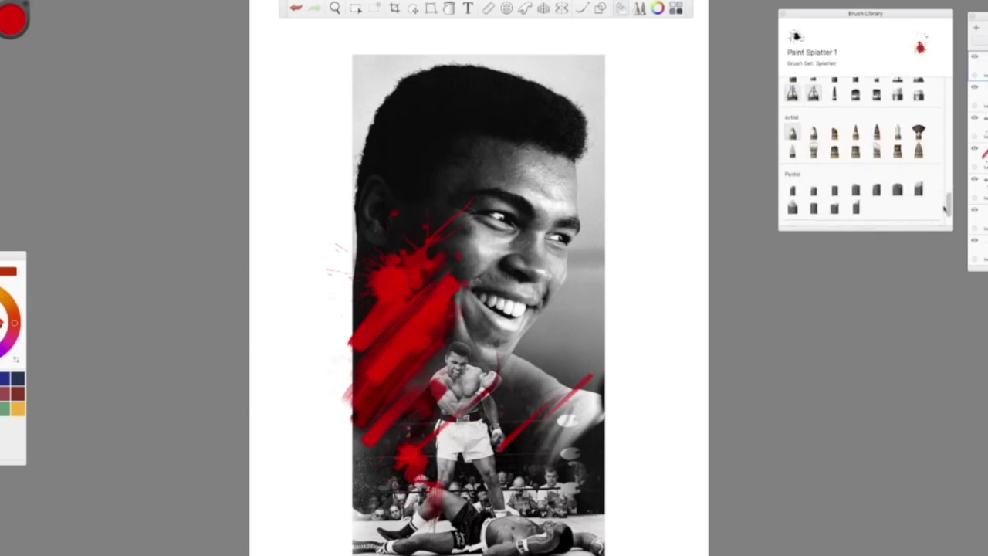
scroll(945, 207, up, 1)
scroll(949, 201, up, 5)
click(855, 176)
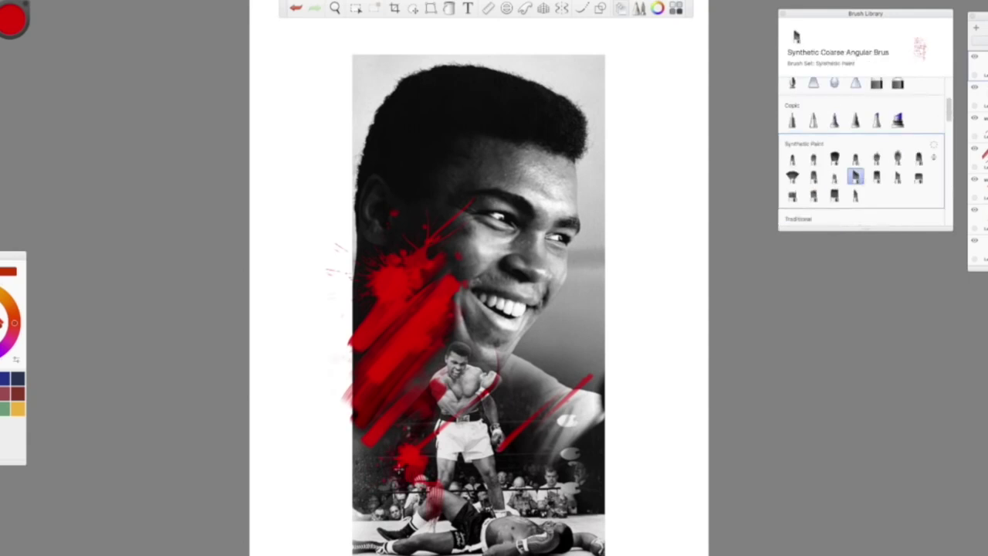
drag(429, 417, 388, 466)
drag(442, 390, 387, 463)
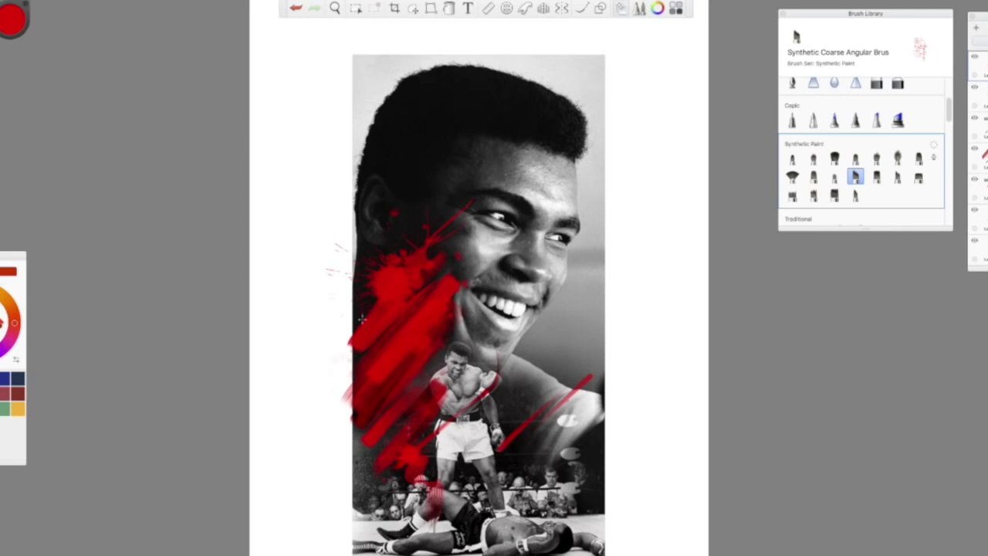
drag(361, 319, 328, 390)
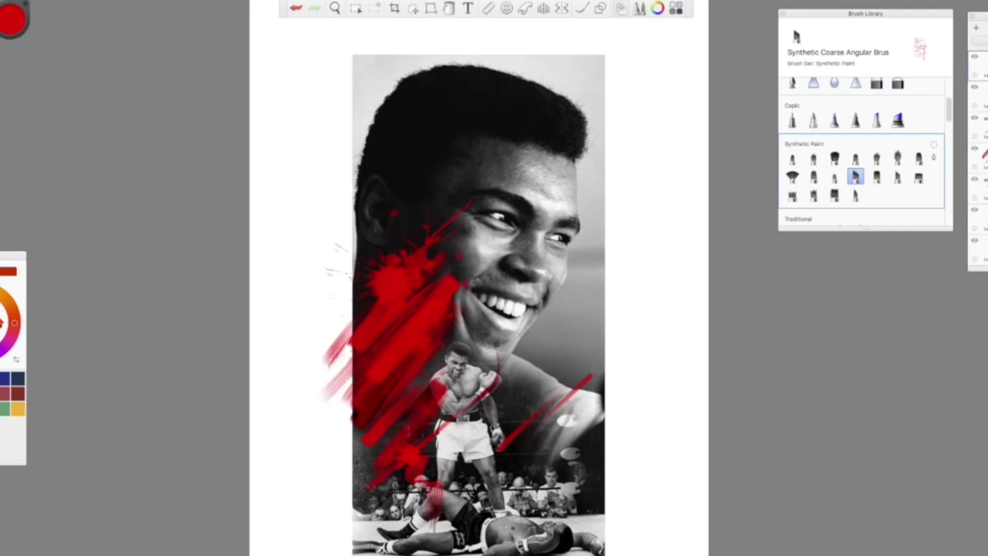
Glaze red over the standing boxer's raised glove with the Artist set's Glaze brush, undoing the extra stroke
scroll(486, 348, up, 5)
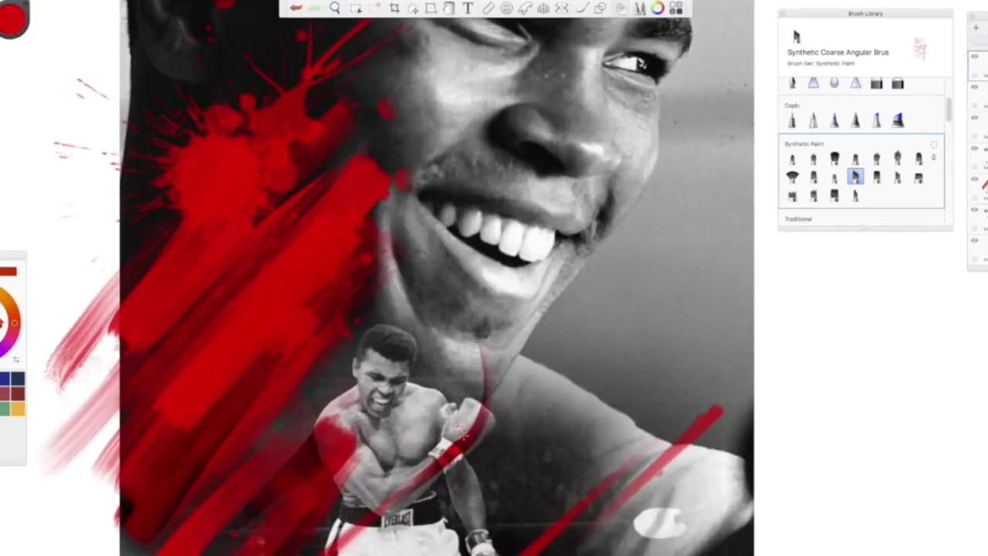
scroll(864, 154, down, 3)
scroll(865, 154, down, 2)
click(918, 169)
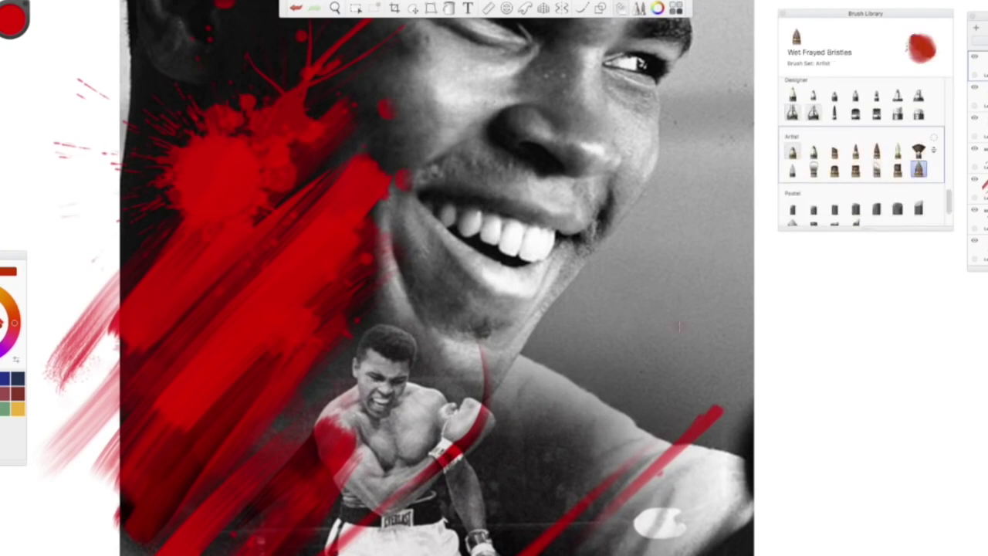
click(876, 169)
click(855, 169)
click(834, 169)
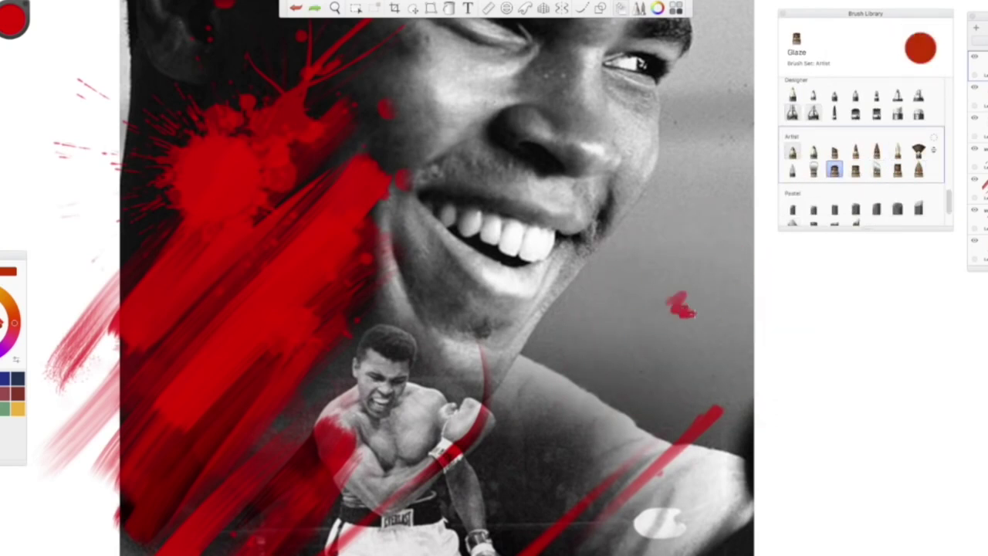
mouse_move(472, 434)
mouse_down()
mouse_move(446, 416)
mouse_move(476, 402)
mouse_move(463, 448)
mouse_up()
drag(474, 403, 446, 426)
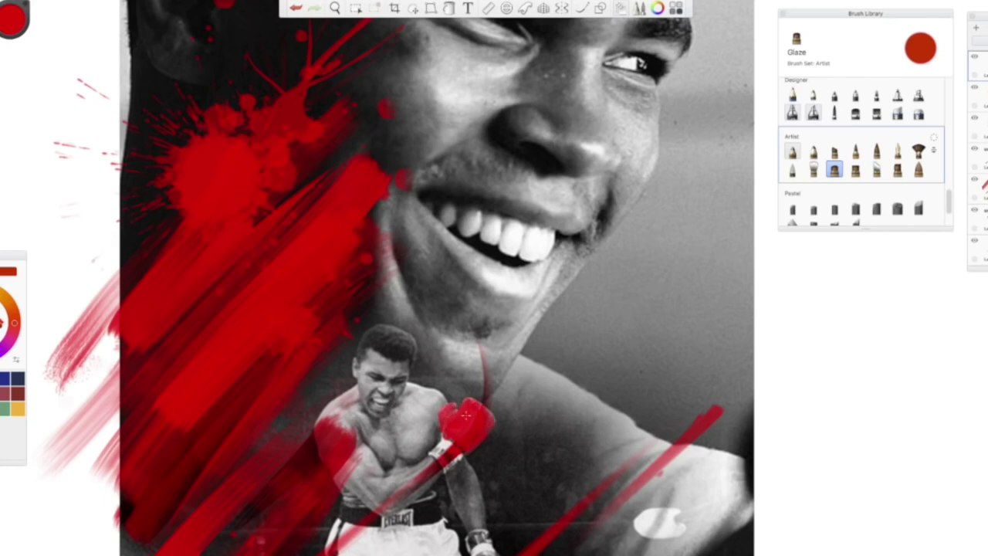
key(ctrl+z)
scroll(533, 432, down, 5)
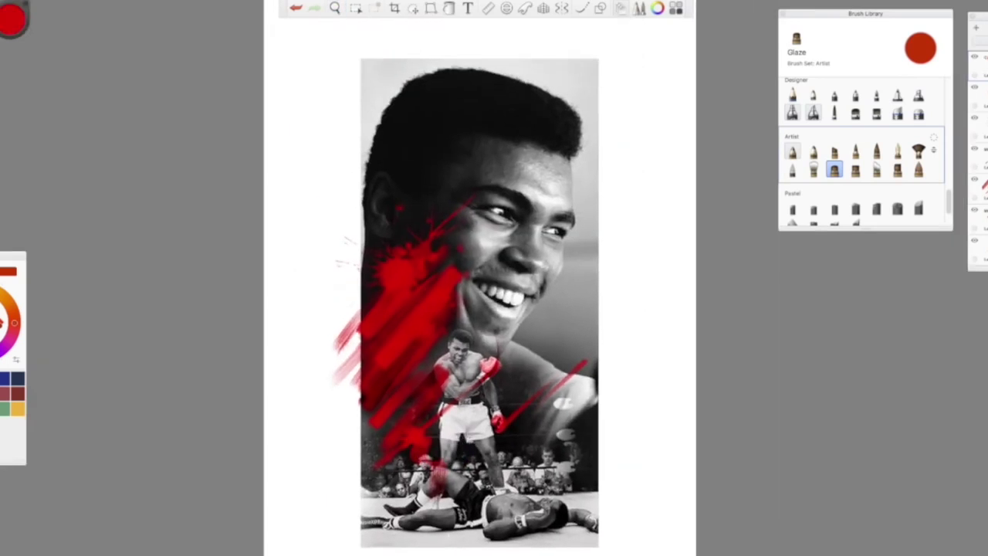
Draw a thin red streak off the image's lower-right corner with Synthetic Soft Round Brush
scroll(862, 154, down, 5)
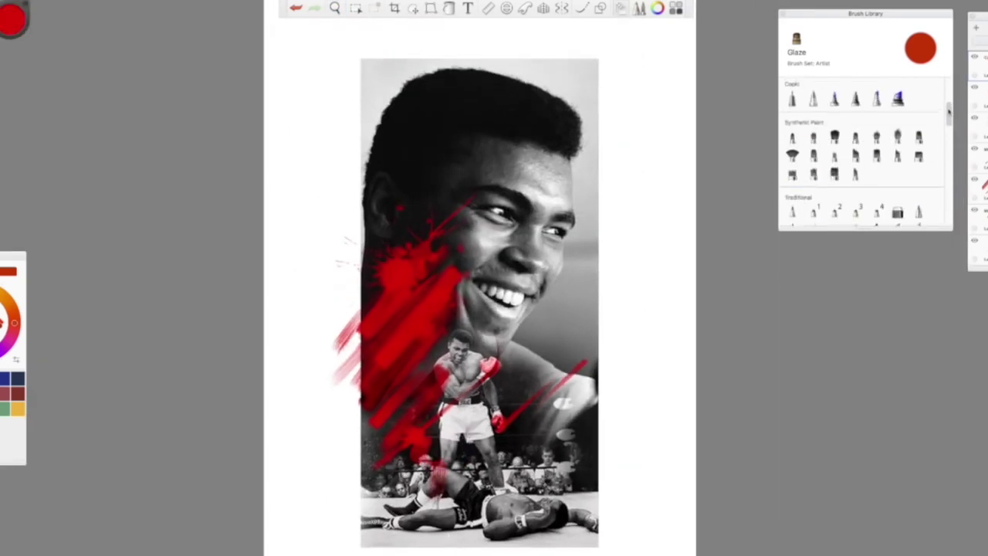
click(856, 174)
key(ctrl+z)
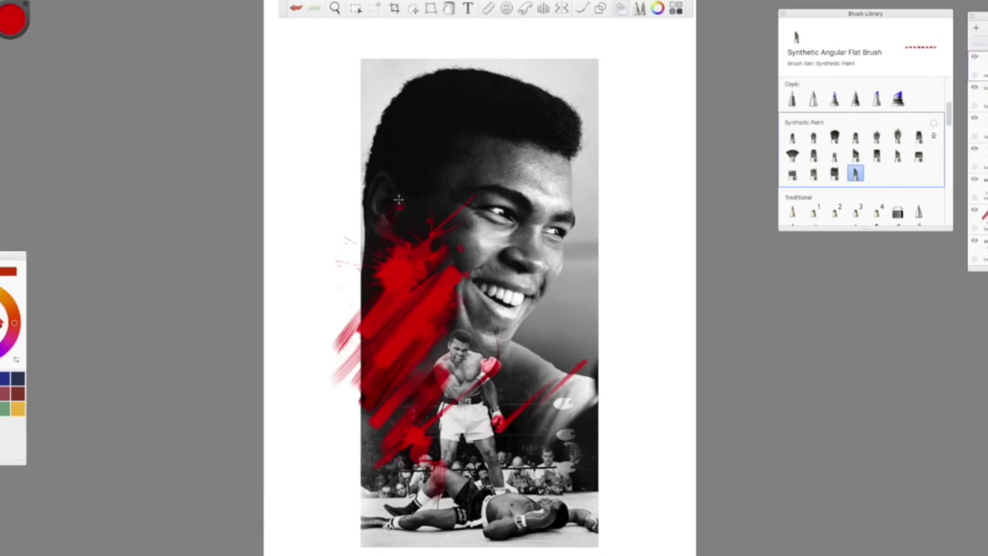
click(792, 137)
drag(629, 390, 641, 474)
key(ctrl+z)
drag(573, 549, 678, 493)
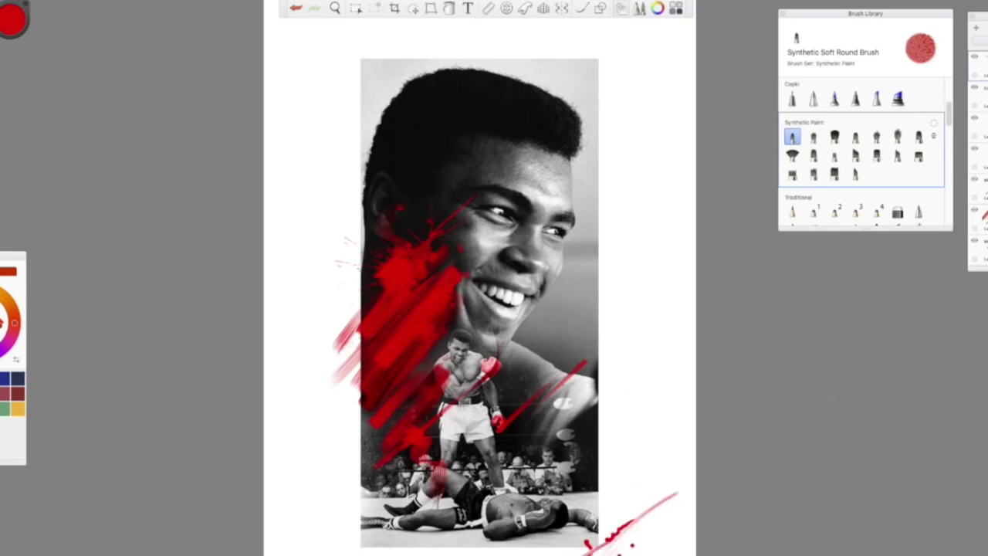